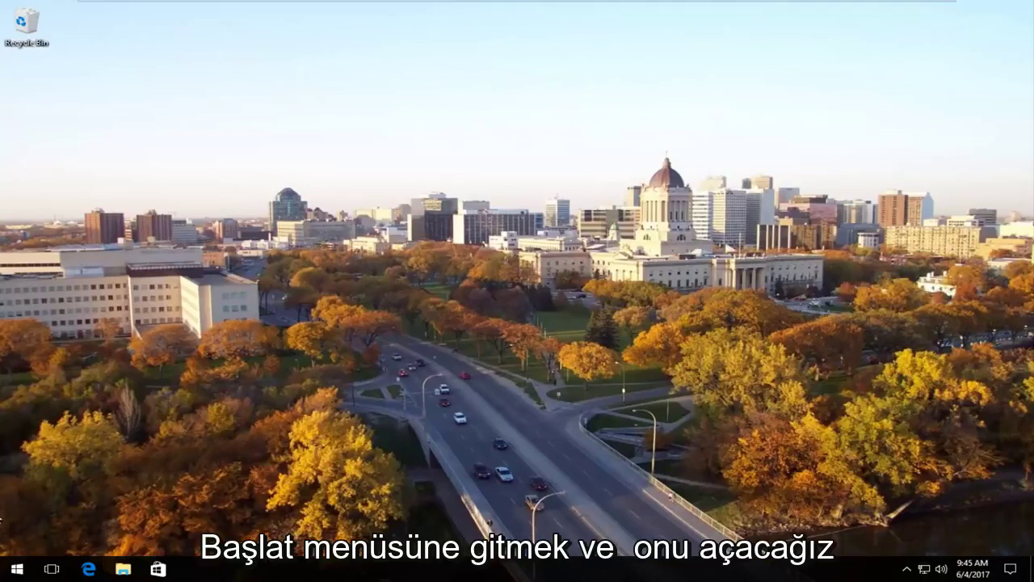
- Search the Start menu for 'services' and launch the Services desktop app
{"action": "left_click", "coordinate": [16, 570]}
{"action": "left_click", "coordinate": [15, 572]}
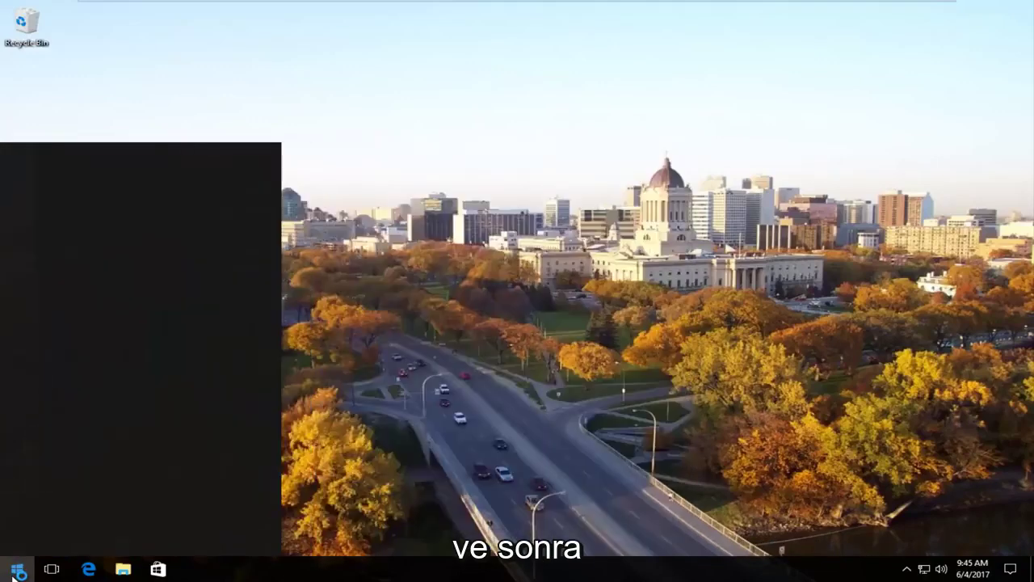
{"action": "type", "text": "serv"}
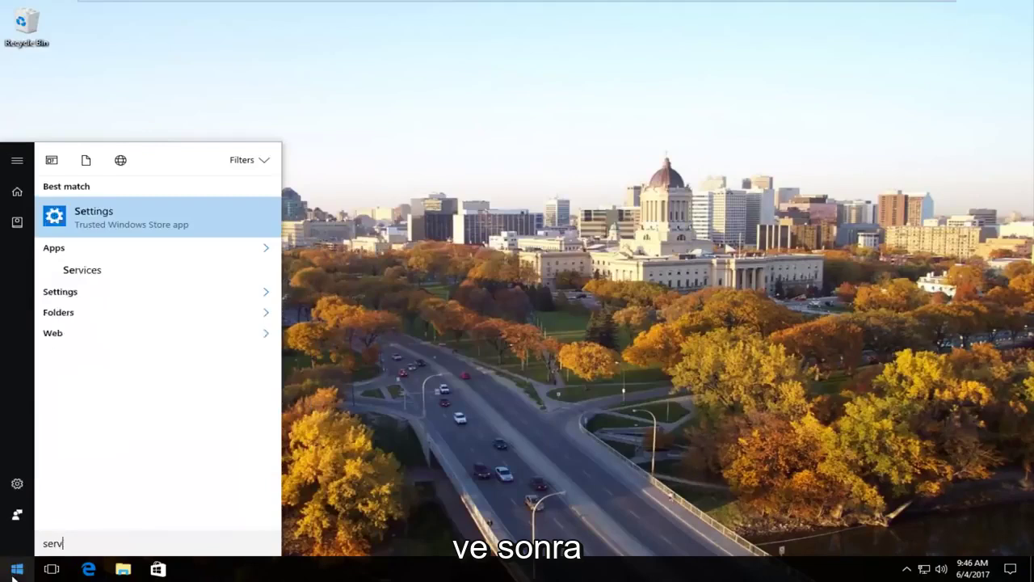
{"action": "type", "text": "ices"}
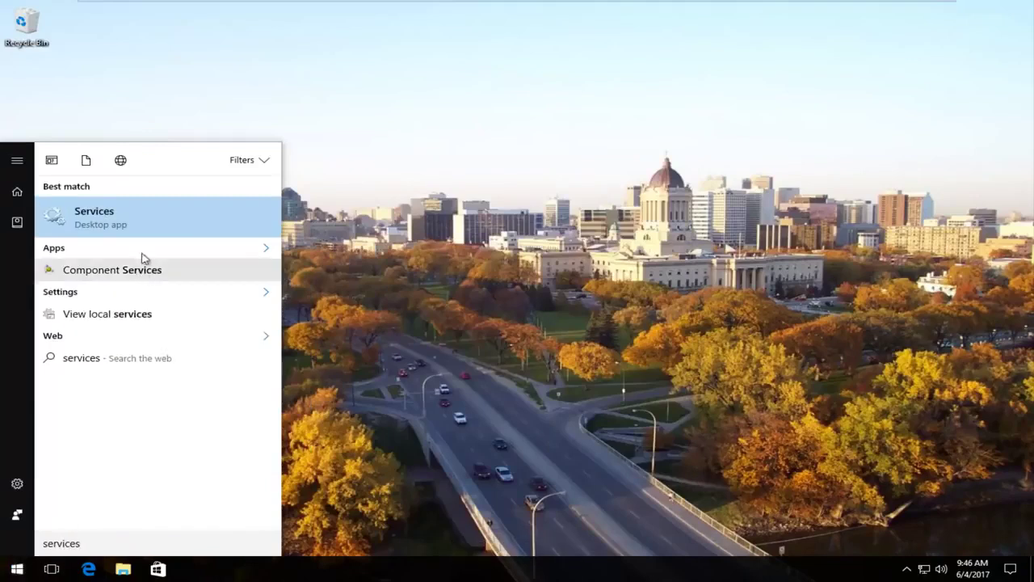
{"action": "left_click", "coordinate": [107, 232]}
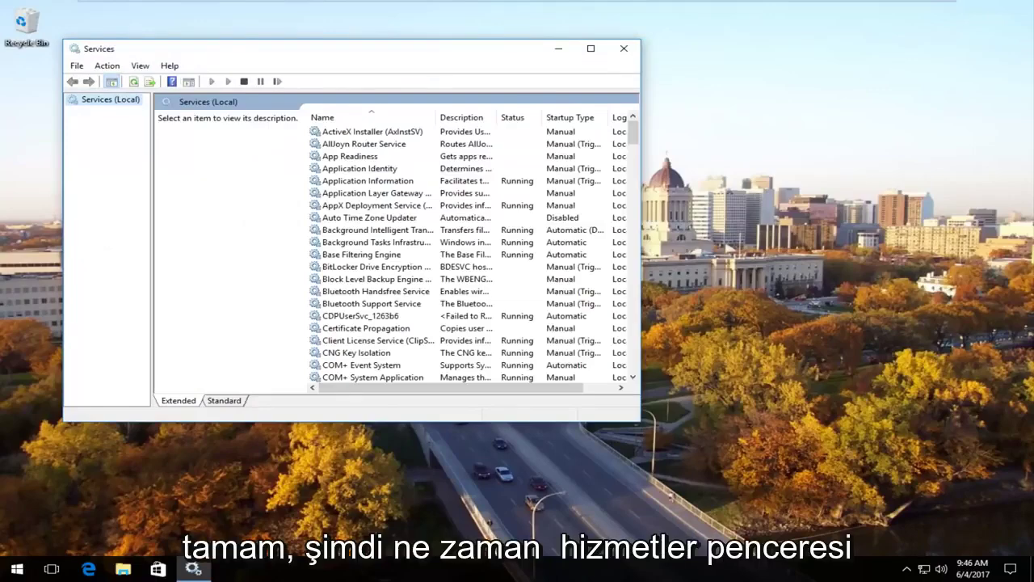
- Enlarge Services, widen the Name column, and select the TCP/IP NetBIOS Helper service
{"action": "left_click_drag", "start_coordinate": [661, 414], "coordinate": [892, 518]}
{"action": "left_click_drag", "start_coordinate": [462, 110], "coordinate": [568, 110]}
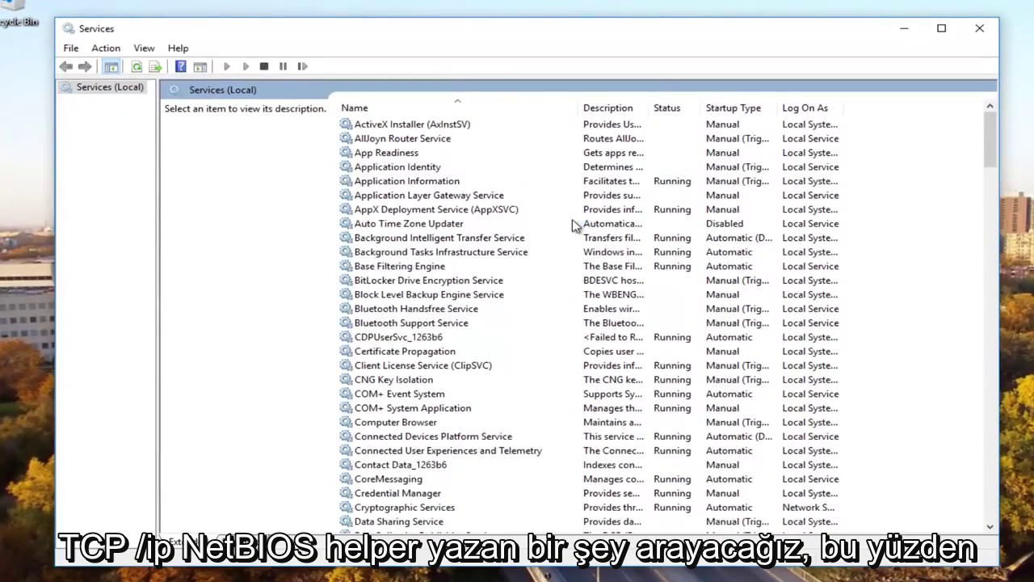
{"action": "scroll", "coordinate": [515, 335], "scroll_direction": "down", "scroll_amount": 10}
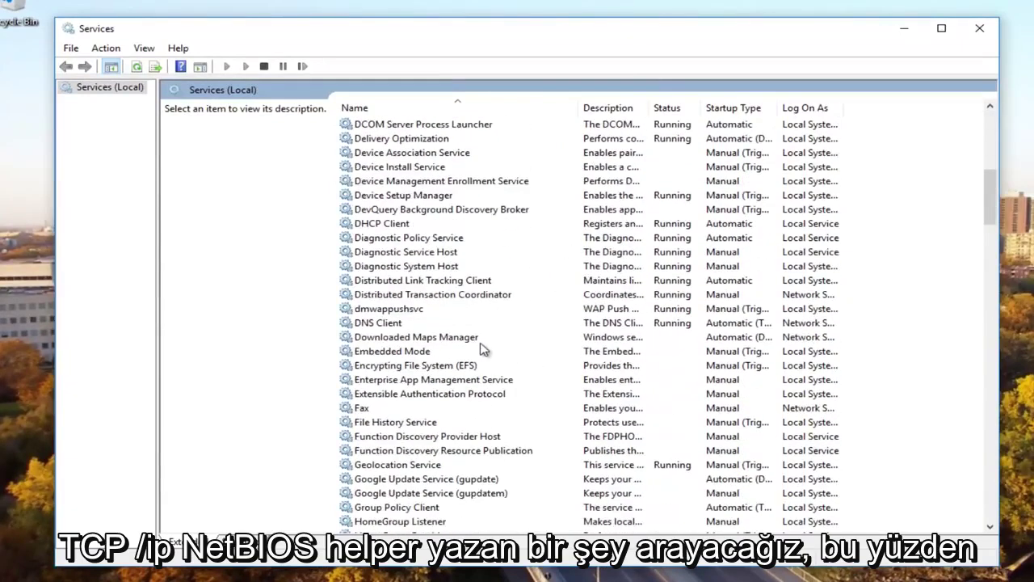
{"action": "scroll", "coordinate": [481, 347], "scroll_direction": "down", "scroll_amount": 20}
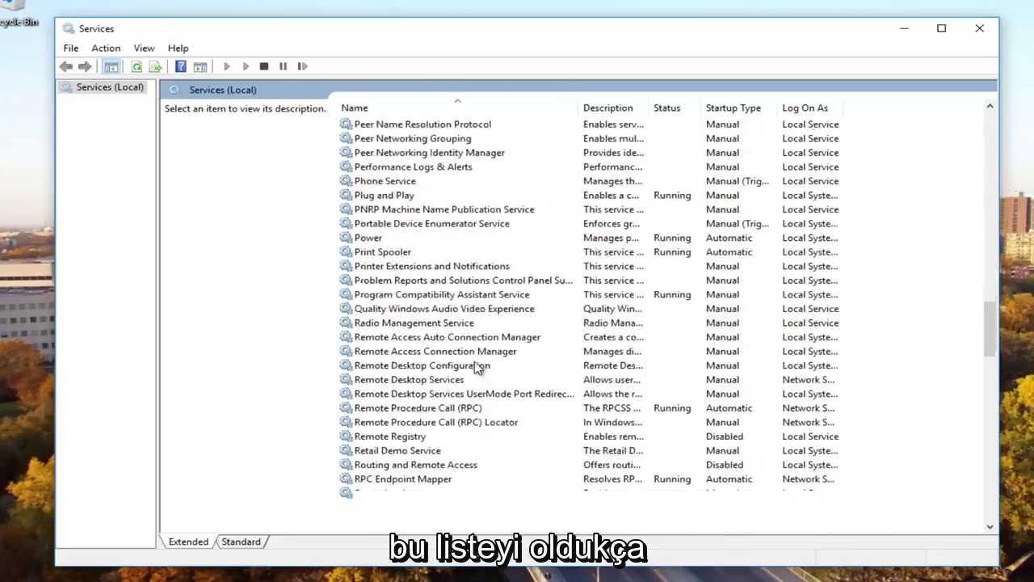
{"action": "scroll", "coordinate": [479, 372], "scroll_direction": "down", "scroll_amount": 13}
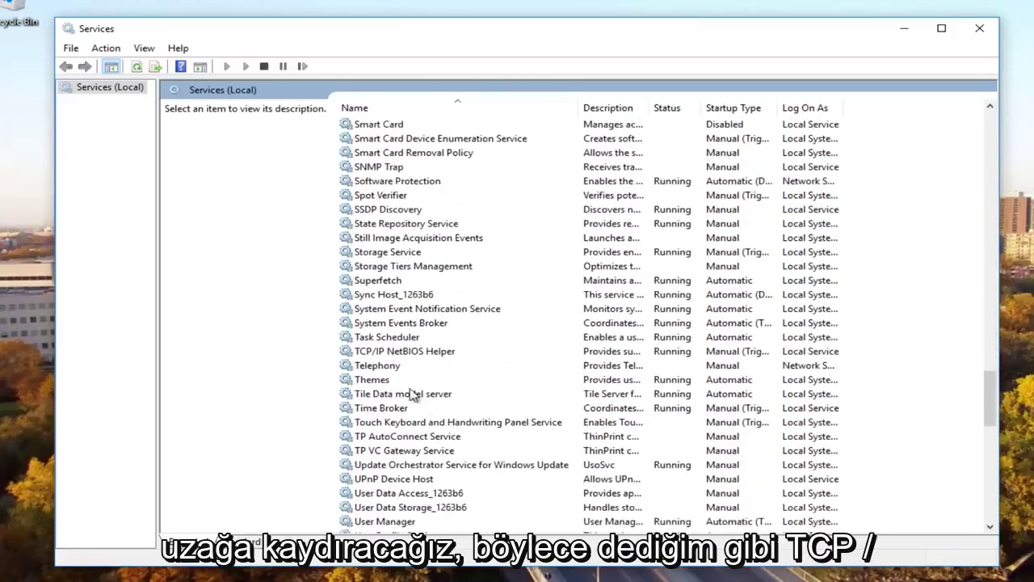
{"action": "left_click", "coordinate": [385, 353]}
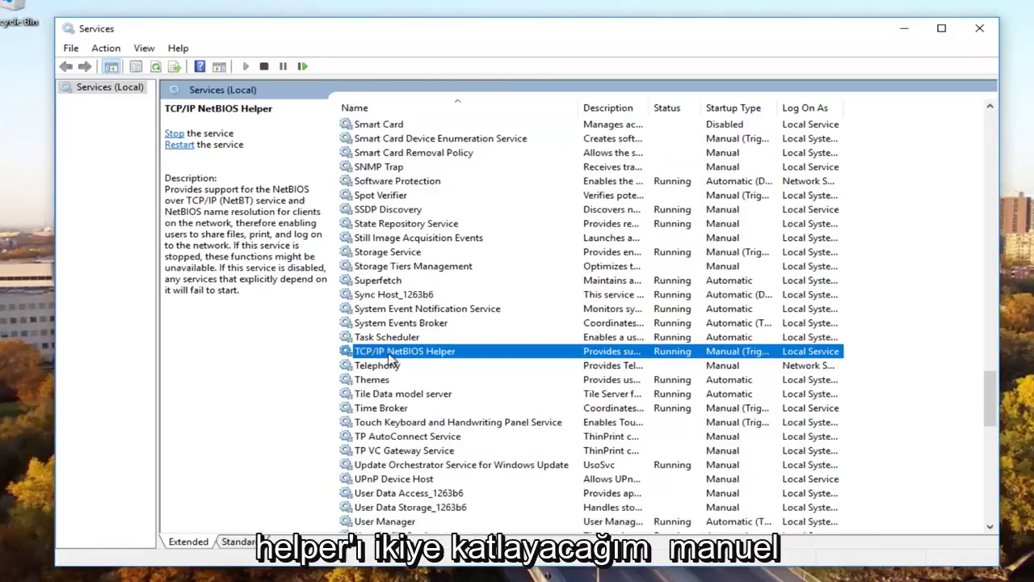
- Change the TCP/IP NetBIOS Helper startup type to Automatic, apply it and close
{"action": "double_click", "coordinate": [388, 354]}
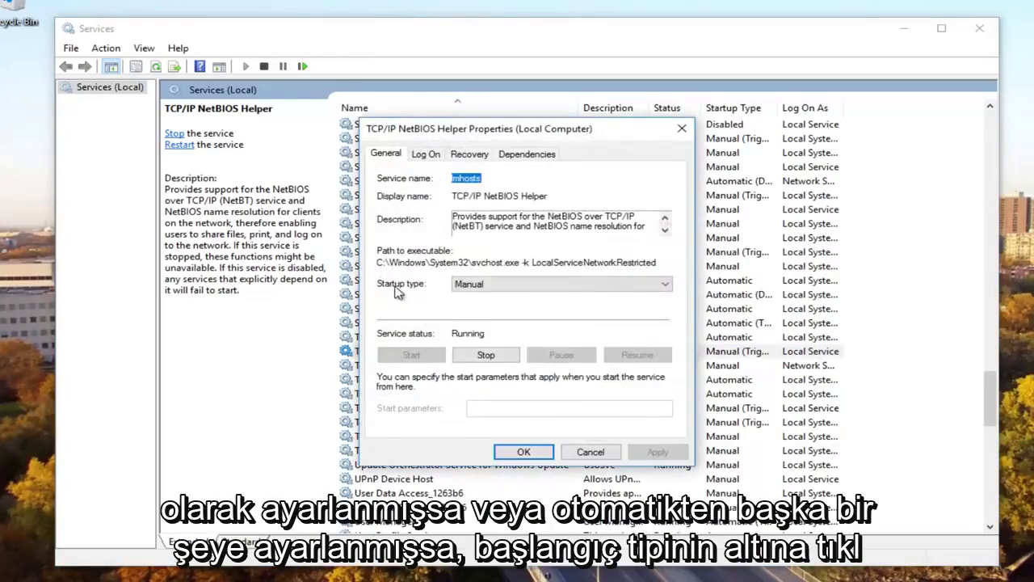
{"action": "left_click", "coordinate": [499, 284]}
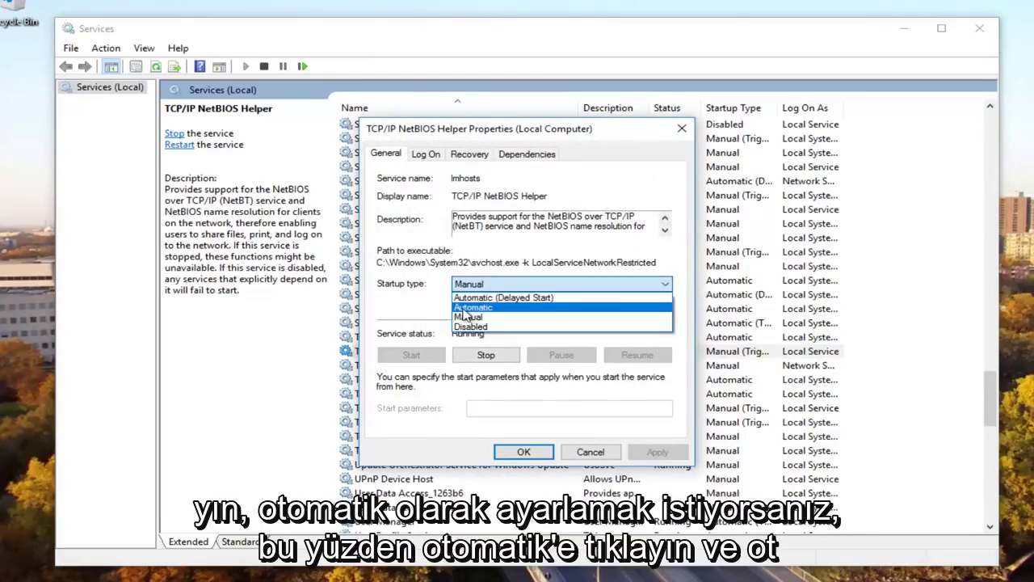
{"action": "left_click", "coordinate": [467, 307]}
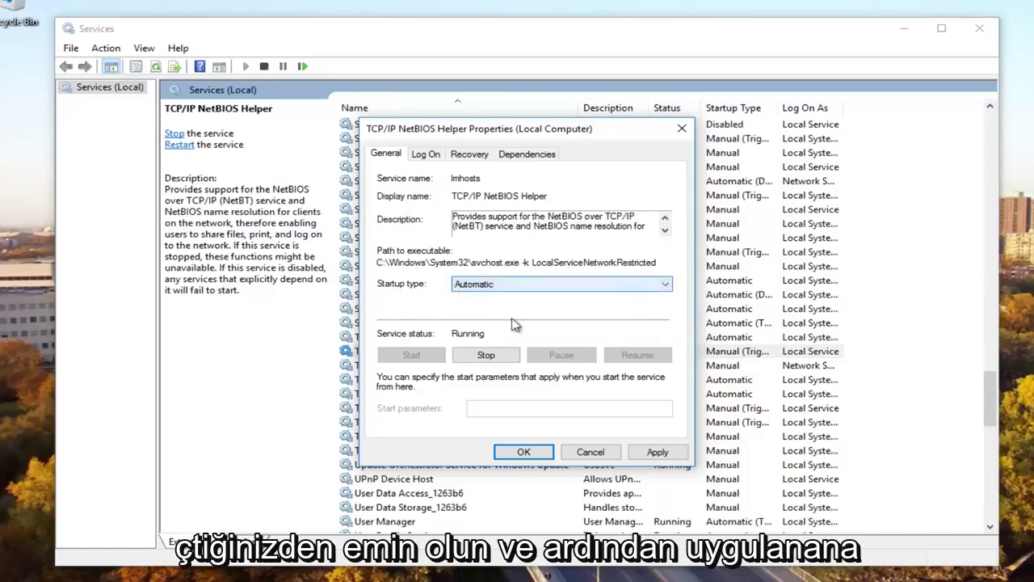
{"action": "left_click", "coordinate": [658, 452]}
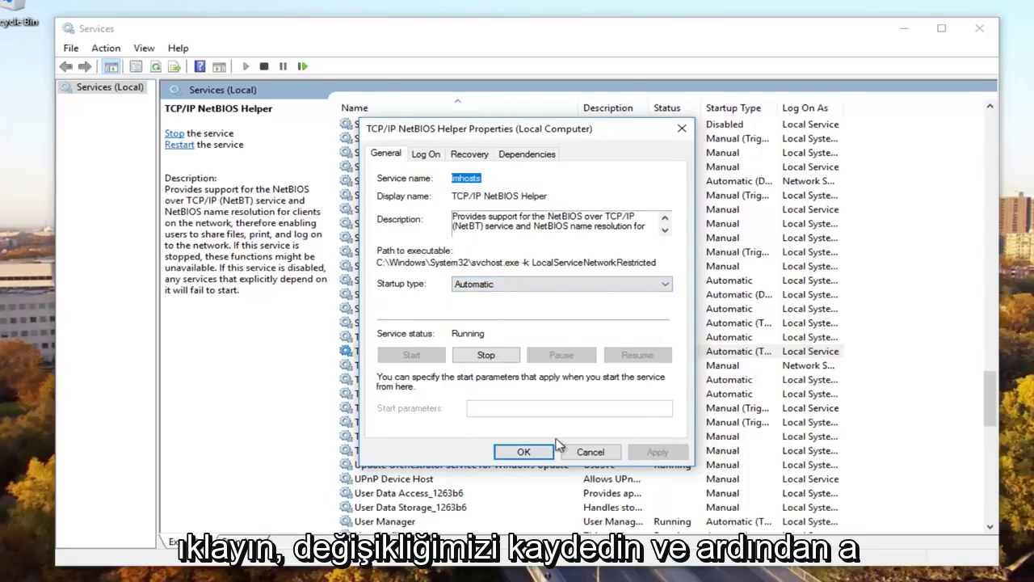
{"action": "left_click", "coordinate": [524, 452]}
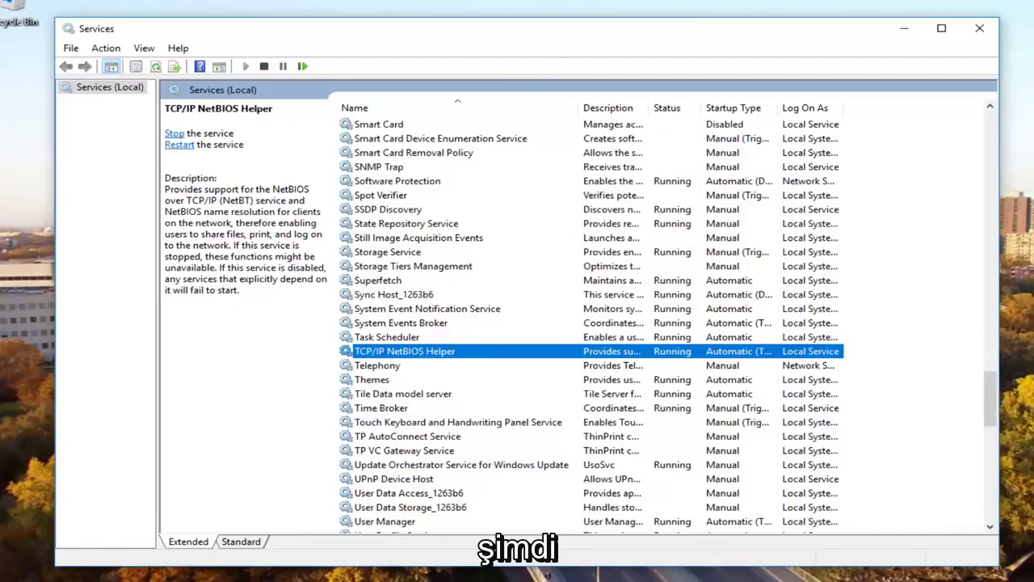
- Close Services and launch Network and Sharing Center from a Start menu search
{"action": "left_click", "coordinate": [979, 28]}
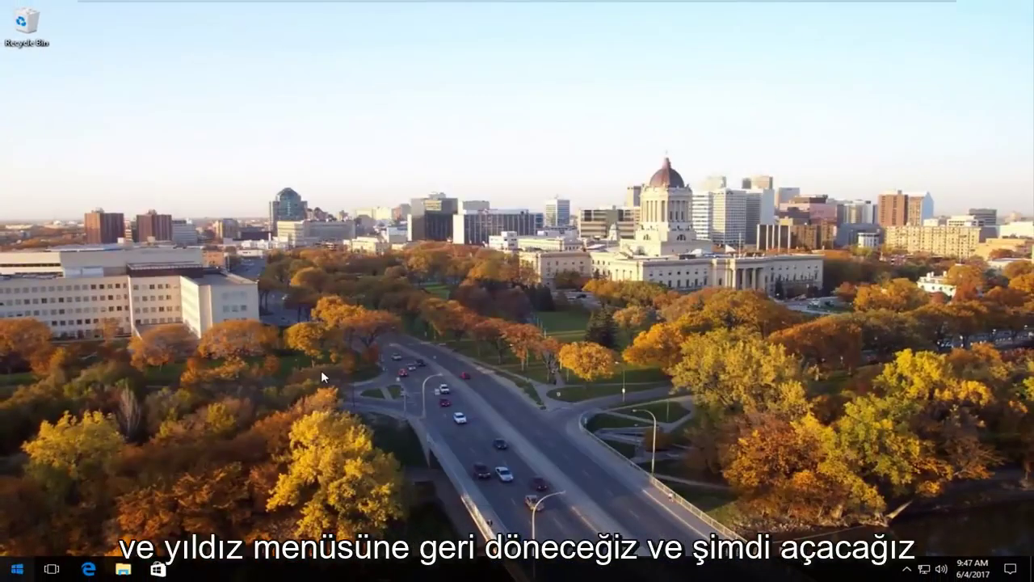
{"action": "key", "text": "super"}
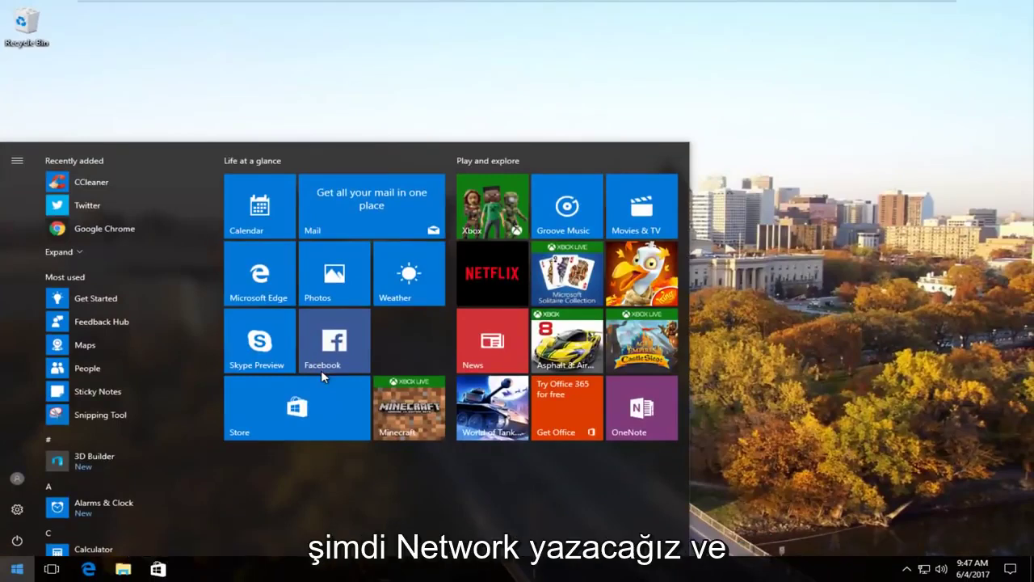
{"action": "type", "text": "netowk"}
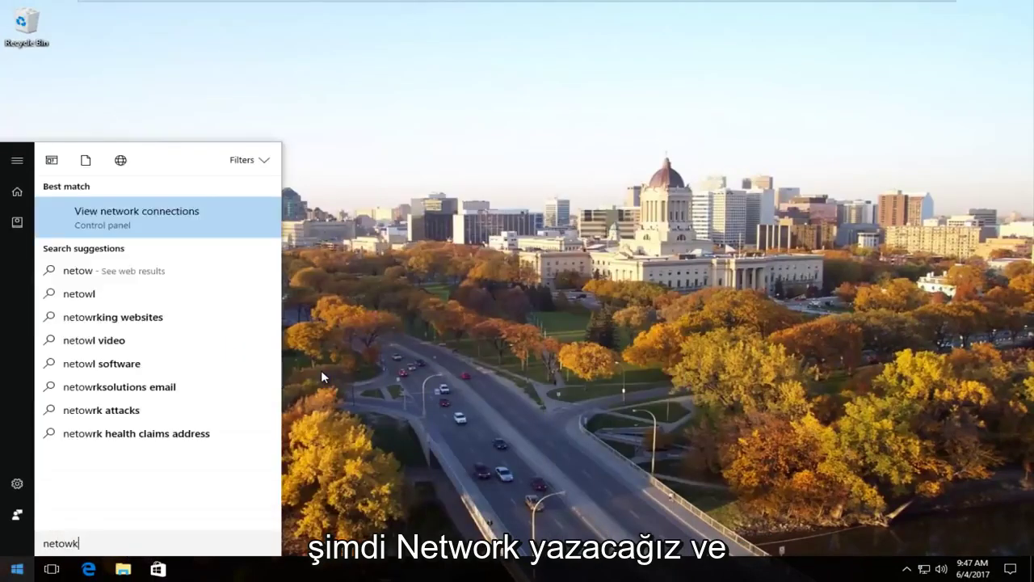
{"action": "key", "text": "BackSpace"}
{"action": "key", "text": "BackSpace"}
{"action": "key", "text": "BackSpace"}
{"action": "type", "text": "work and sh"}
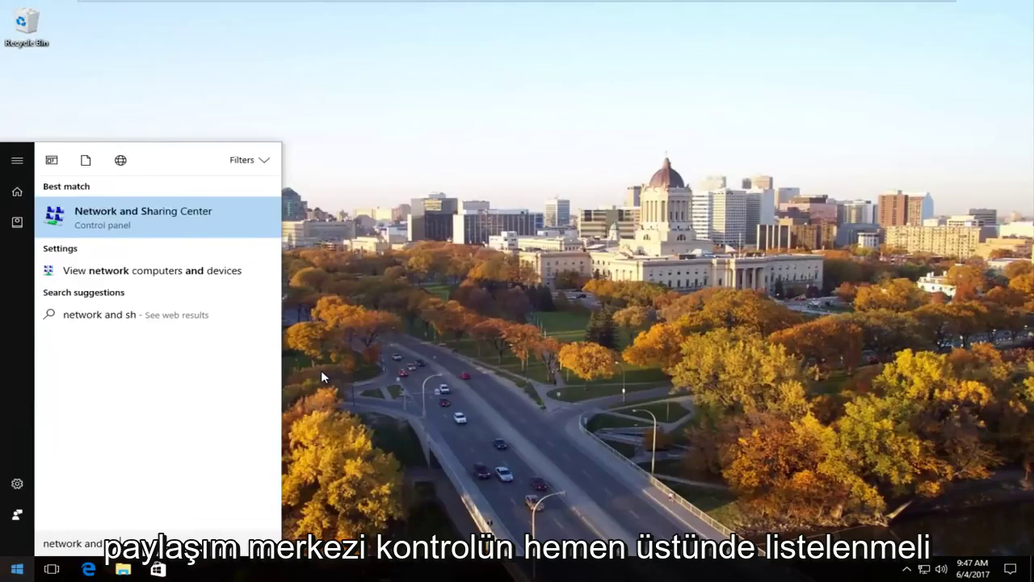
{"action": "type", "text": "ring ce"}
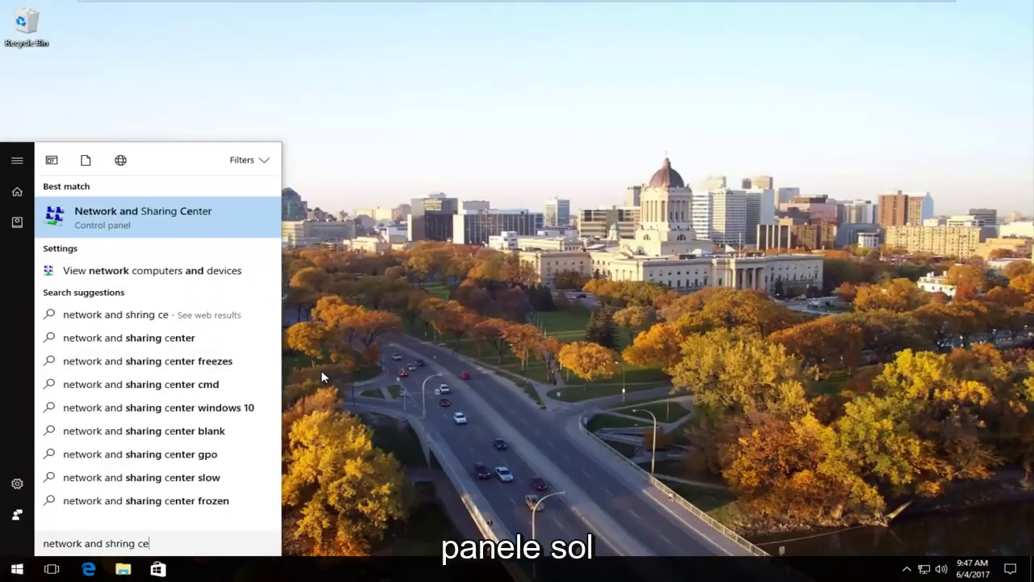
{"action": "key", "text": "Return"}
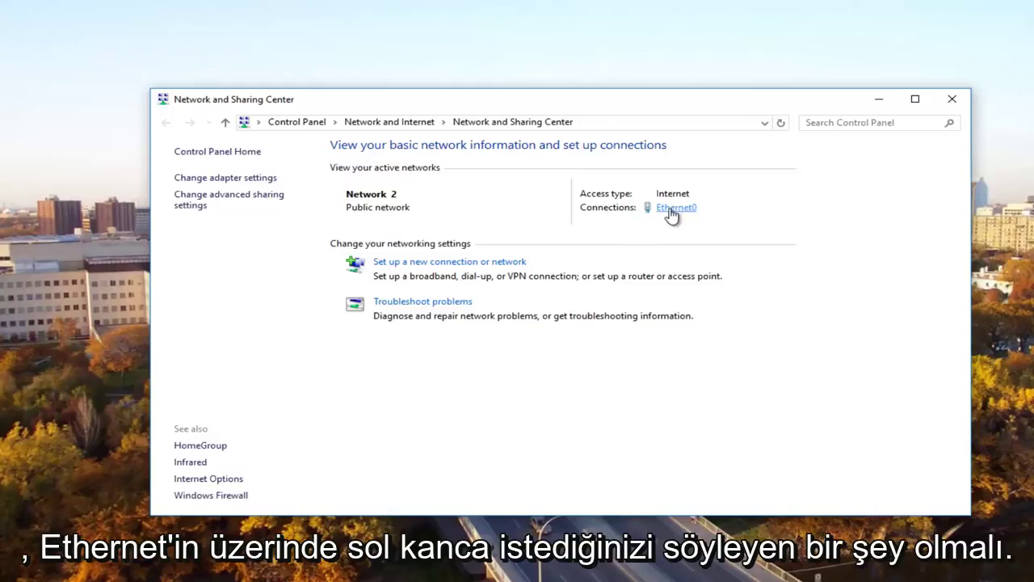
- Open the Ethernet0 connection status from the Connections link
{"action": "left_click", "coordinate": [670, 209]}
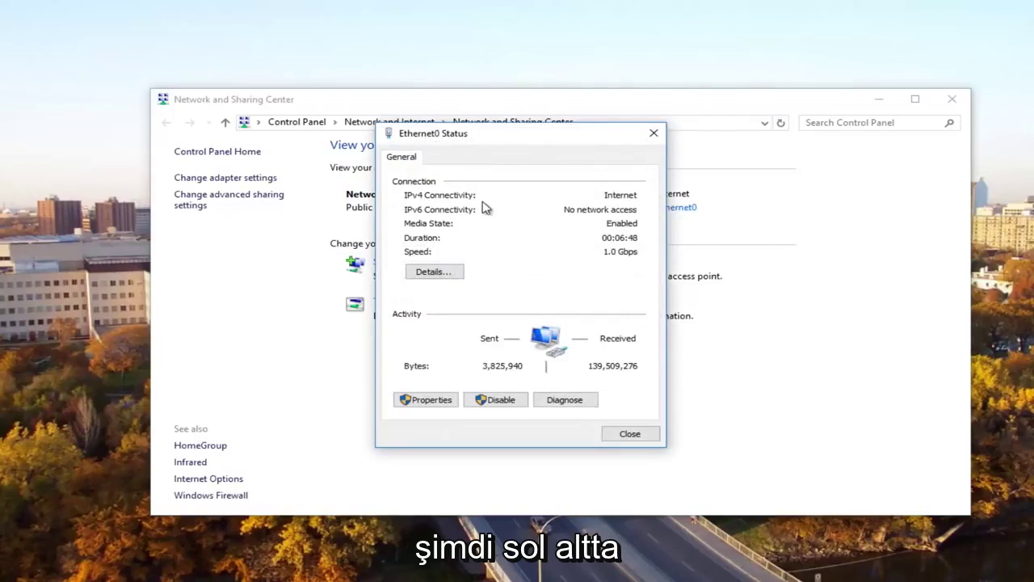
{"action": "left_click_drag", "start_coordinate": [471, 143], "coordinate": [500, 137]}
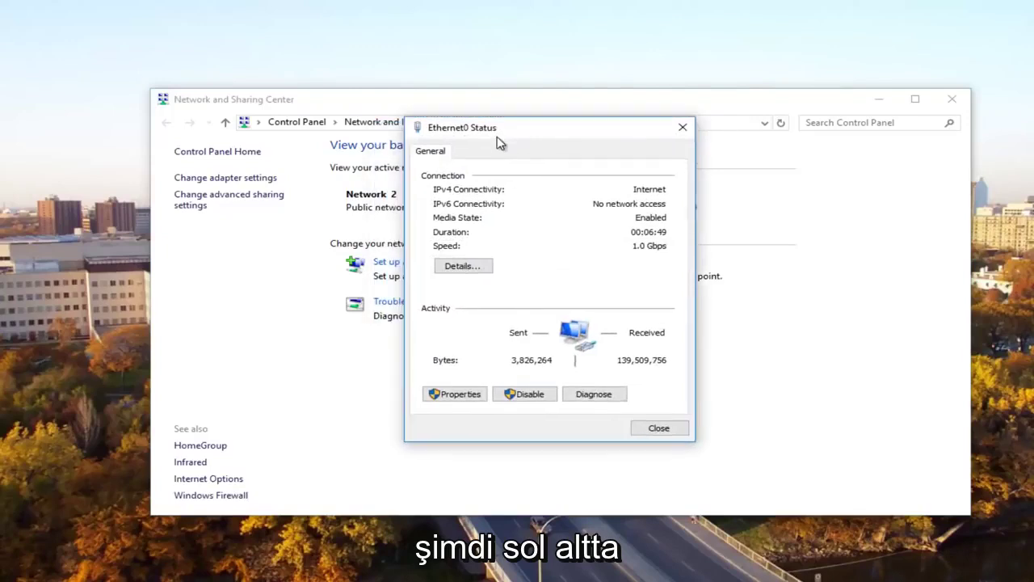
- Open Internet Protocol Version 4 (TCP/IPv4) properties from the Ethernet0 adapter properties
{"action": "left_click", "coordinate": [458, 398]}
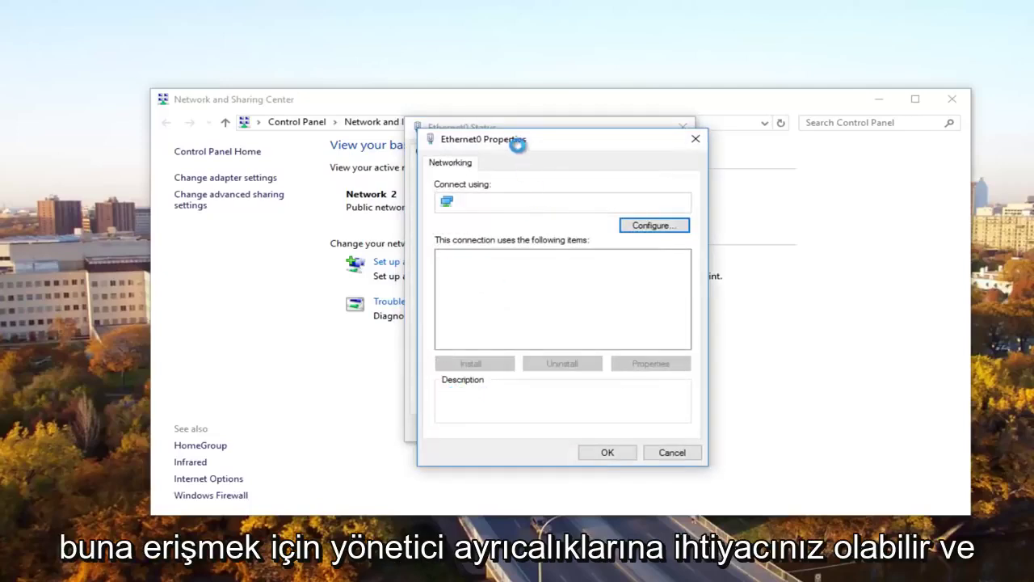
{"action": "left_click_drag", "start_coordinate": [515, 142], "coordinate": [491, 117]}
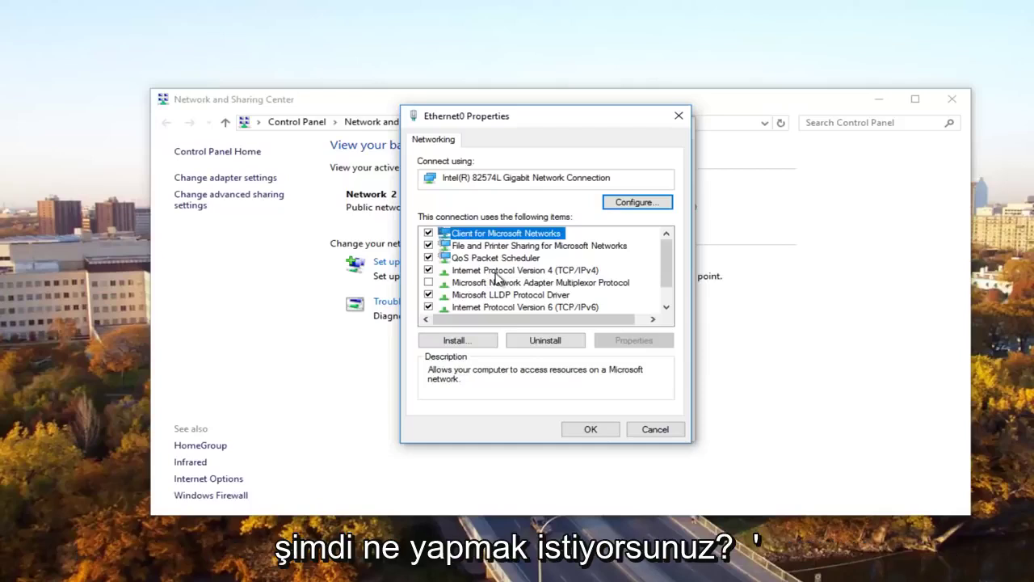
{"action": "left_click", "coordinate": [497, 271]}
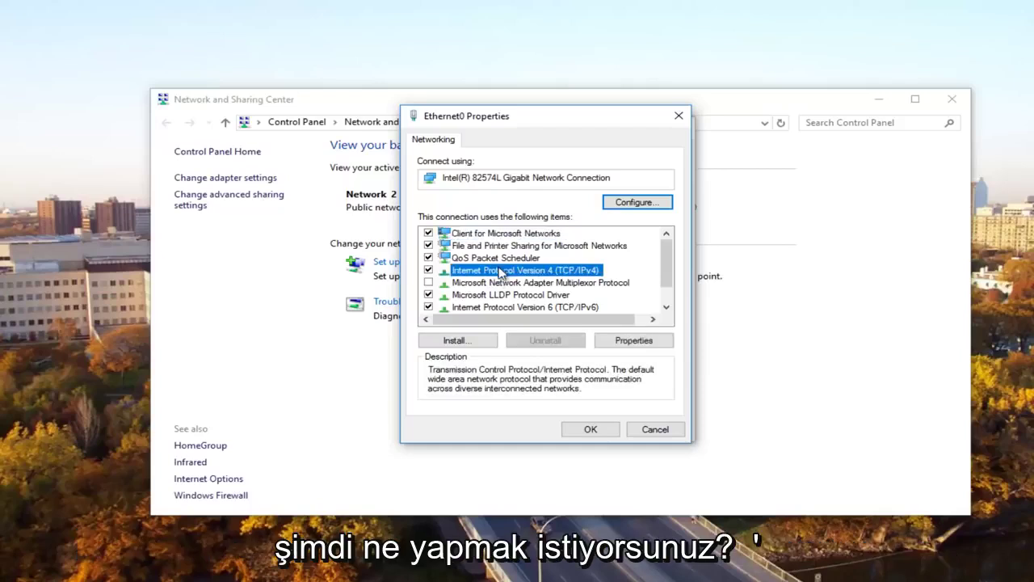
{"action": "left_click", "coordinate": [618, 342]}
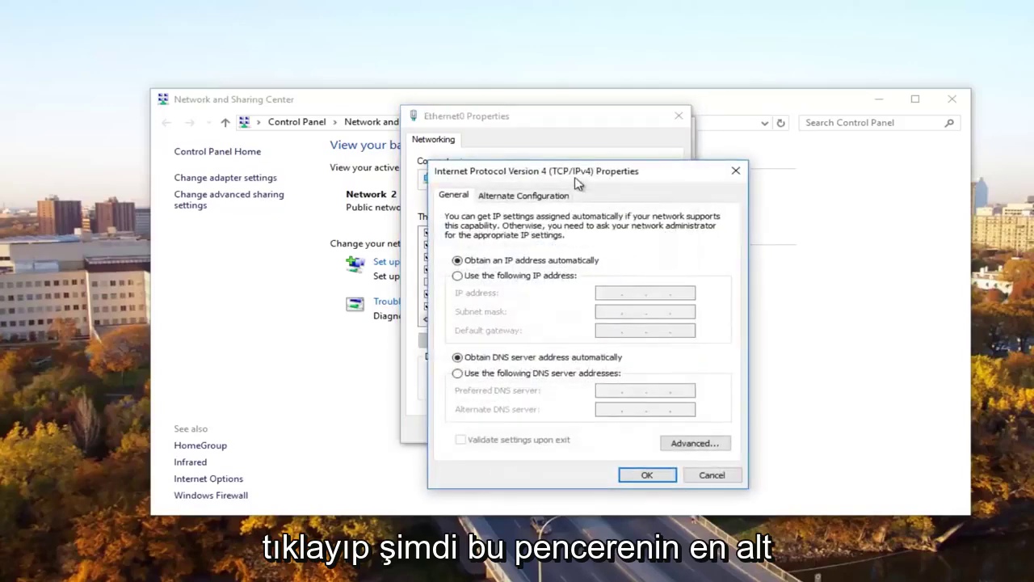
{"action": "left_click_drag", "start_coordinate": [575, 171], "coordinate": [542, 119]}
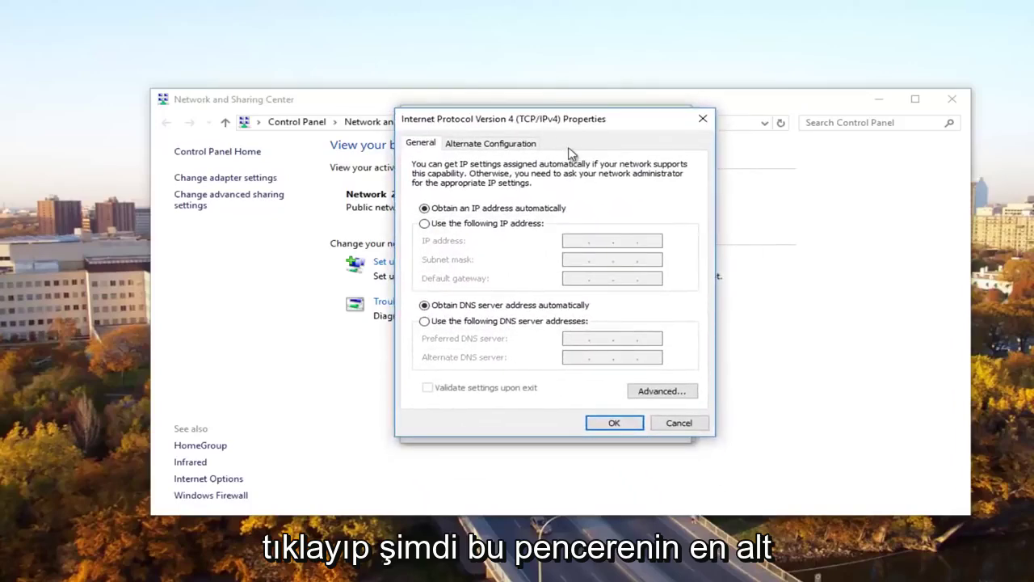
- In Advanced TCP/IP Settings' WINS tab, select Enable NetBIOS over TCP/IP
{"action": "left_click", "coordinate": [659, 391]}
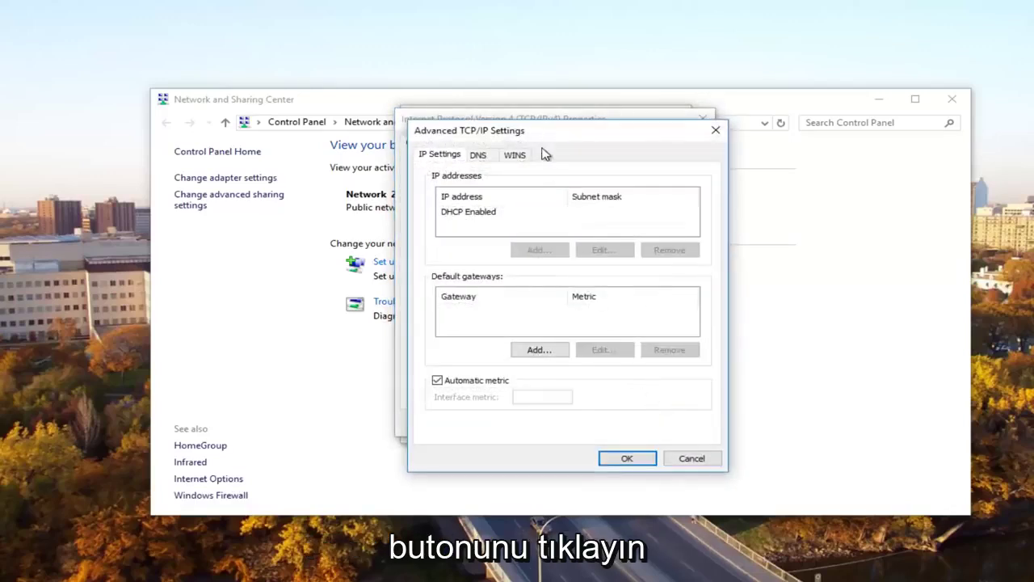
{"action": "left_click_drag", "start_coordinate": [535, 136], "coordinate": [525, 116]}
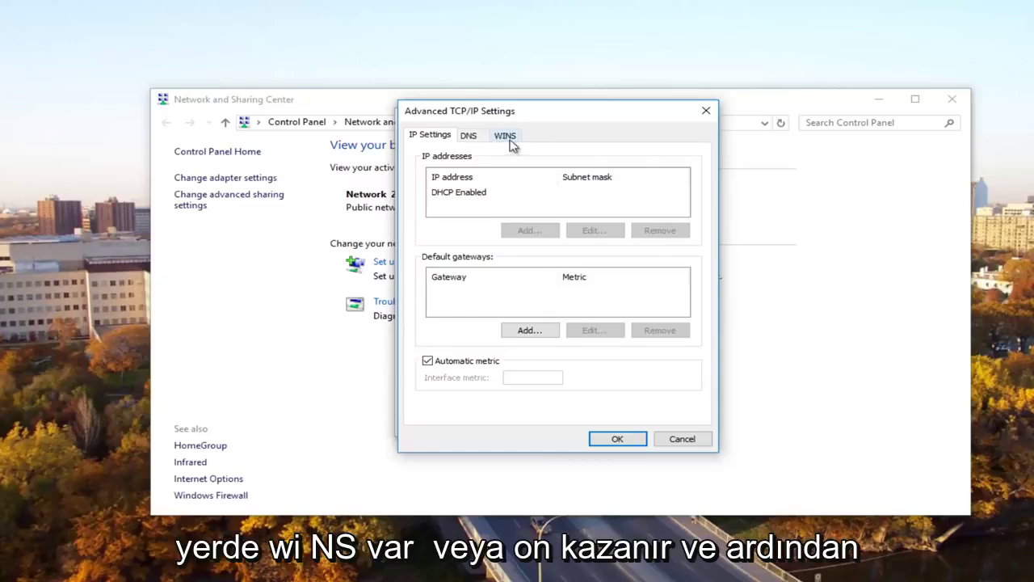
{"action": "left_click", "coordinate": [507, 138]}
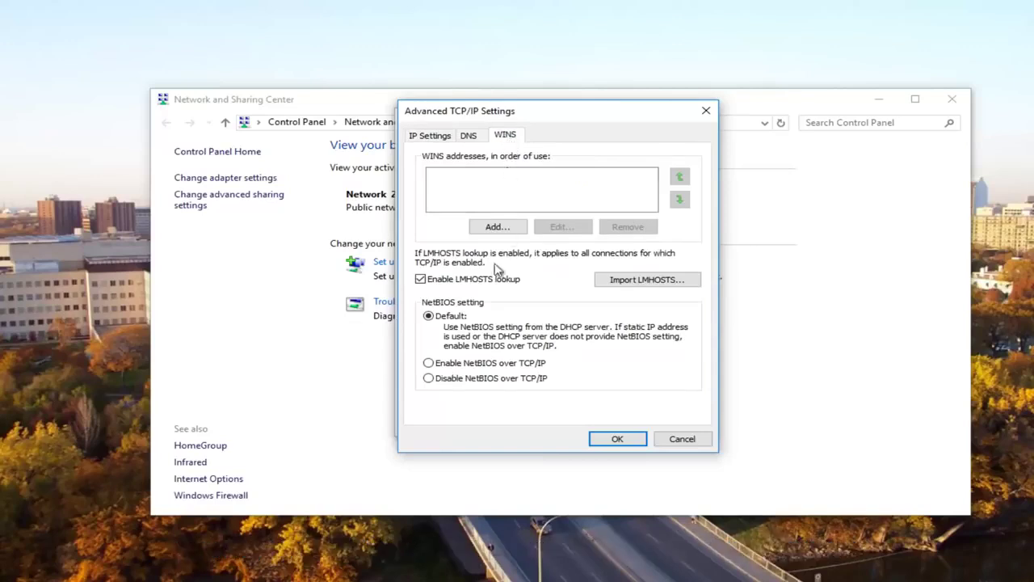
{"action": "left_click", "coordinate": [429, 363]}
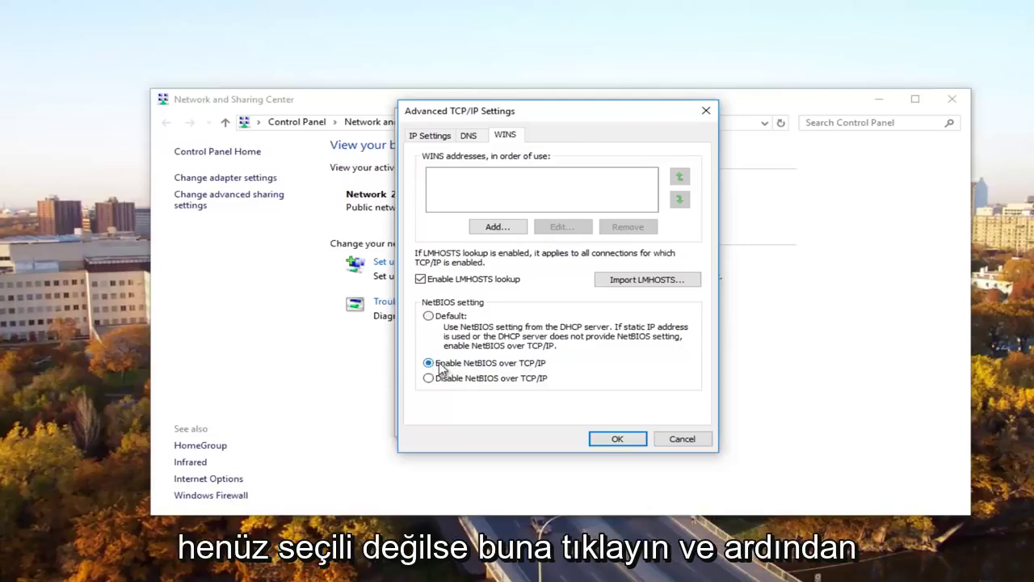
- Confirm the TCP/IP settings and close the Ethernet0 properties and status windows
{"action": "left_click", "coordinate": [613, 439]}
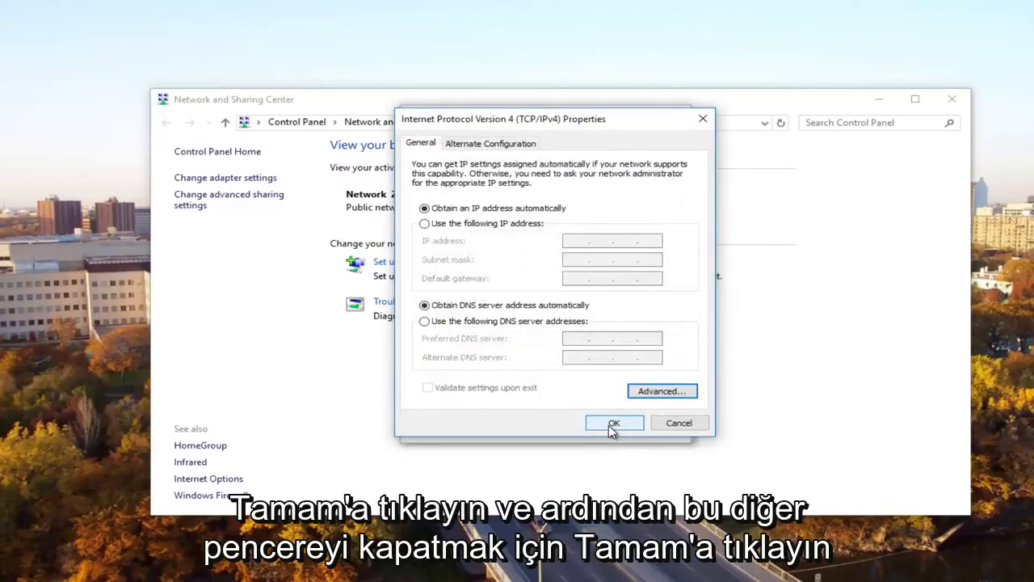
{"action": "left_click", "coordinate": [613, 425]}
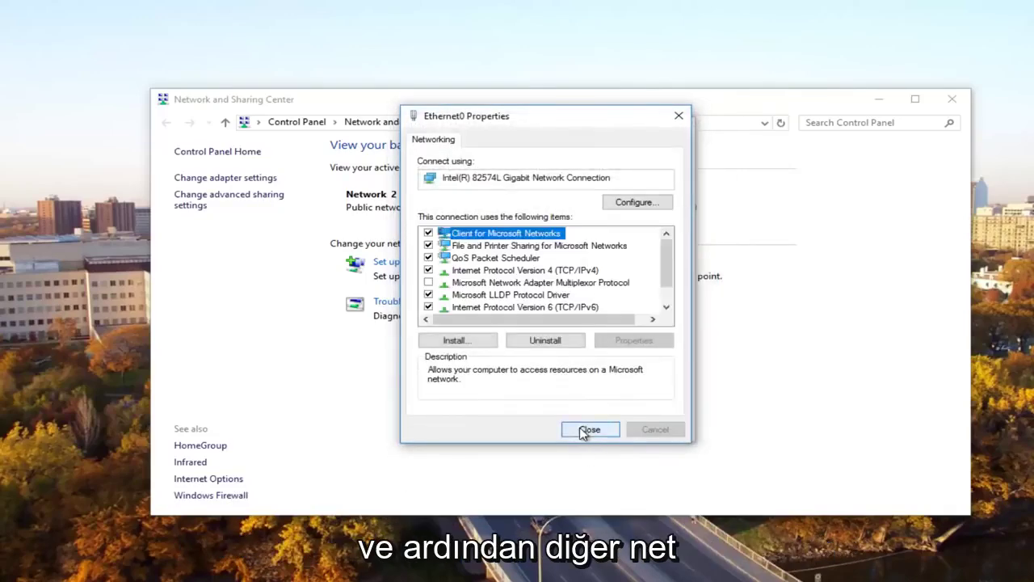
{"action": "left_click", "coordinate": [589, 430]}
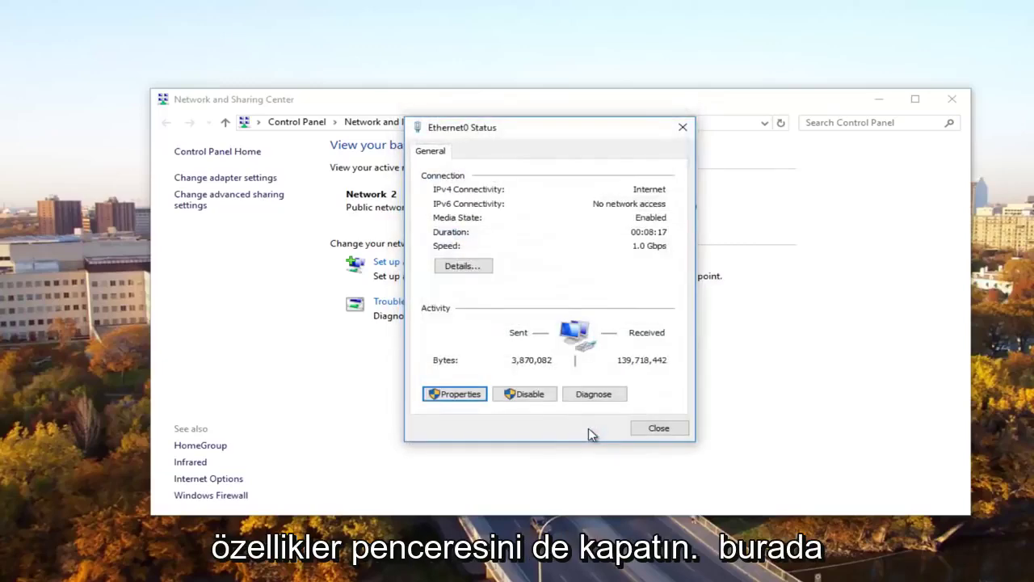
{"action": "left_click", "coordinate": [682, 127]}
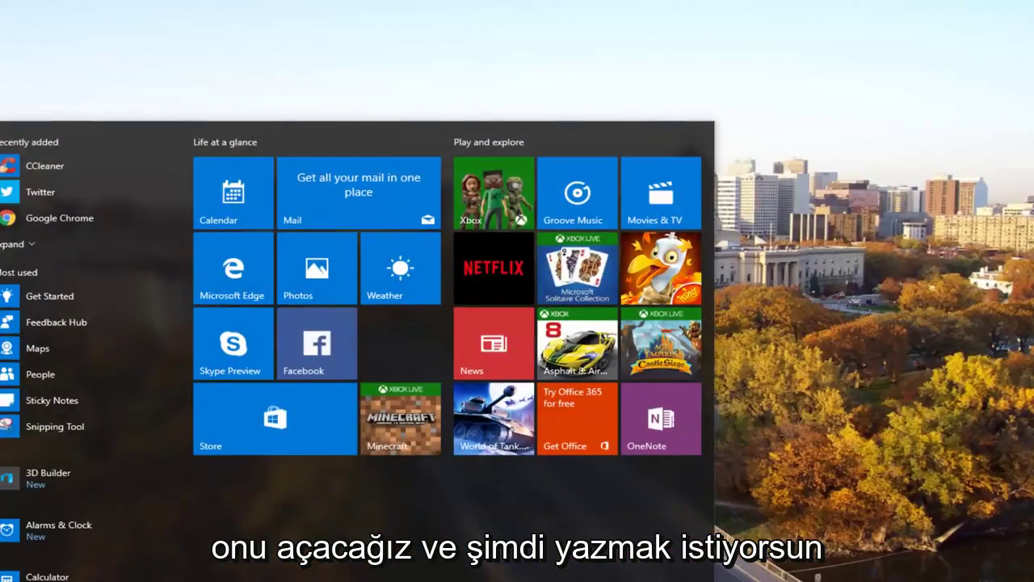
- Search for regedit and bring up its option to run as administrator
{"action": "type", "text": "regedit"}
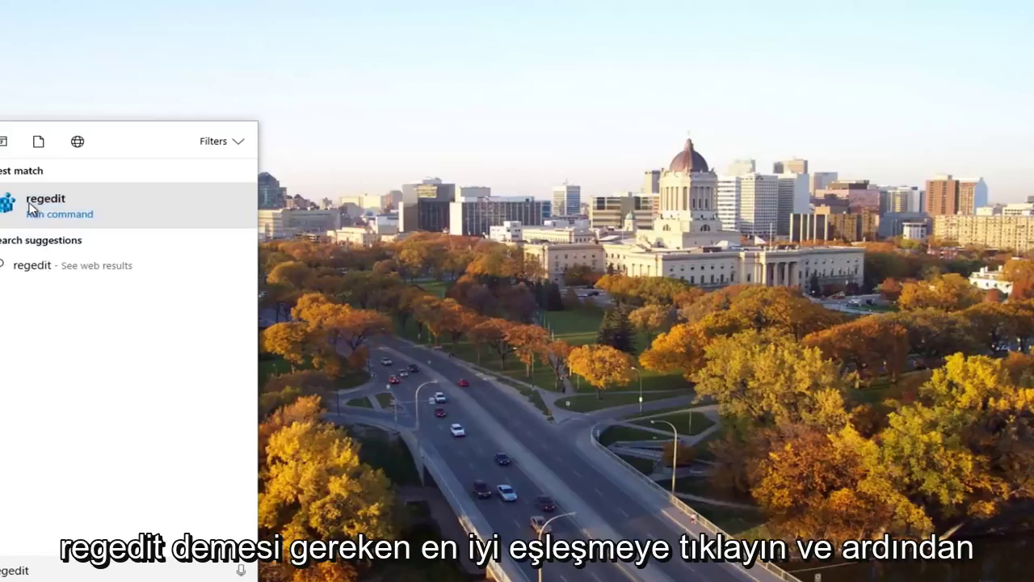
{"action": "right_click", "coordinate": [31, 209]}
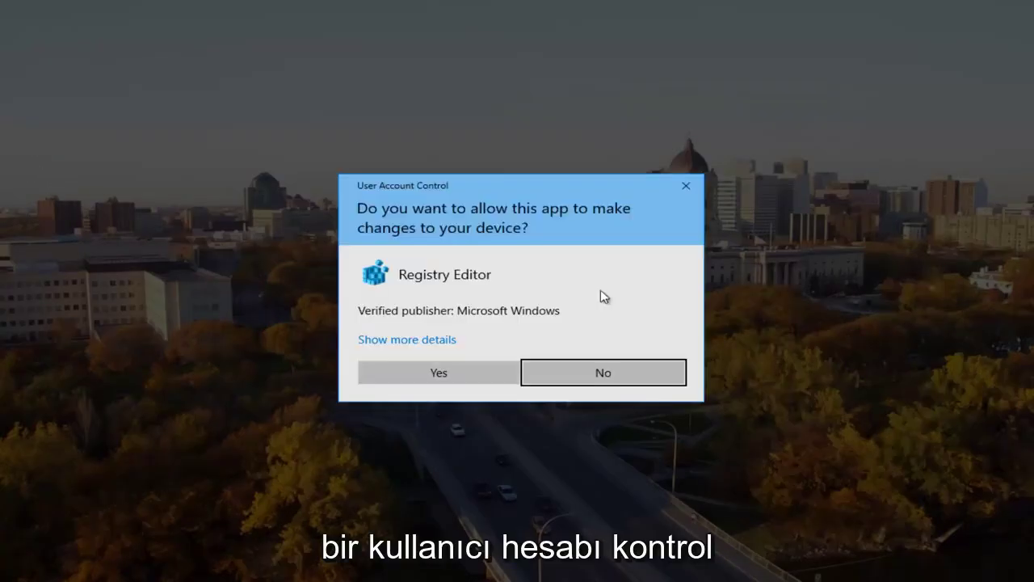
- Approve the UAC prompt and navigate to HKEY_LOCAL_MACHINE\SOFTWARE\Microsoft\MSLicensing
{"action": "left_click", "coordinate": [422, 370]}
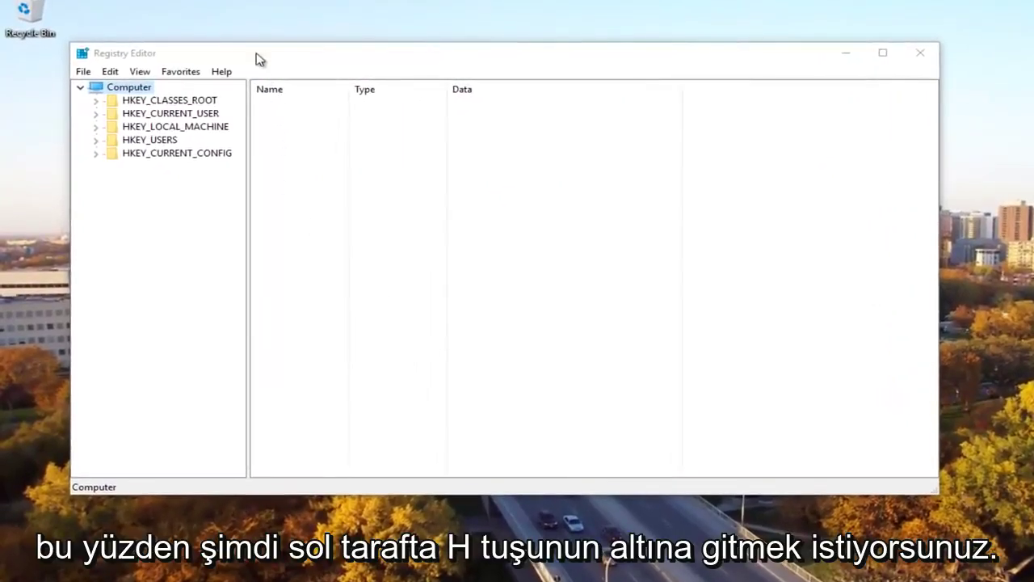
{"action": "left_click_drag", "start_coordinate": [259, 57], "coordinate": [280, 60]}
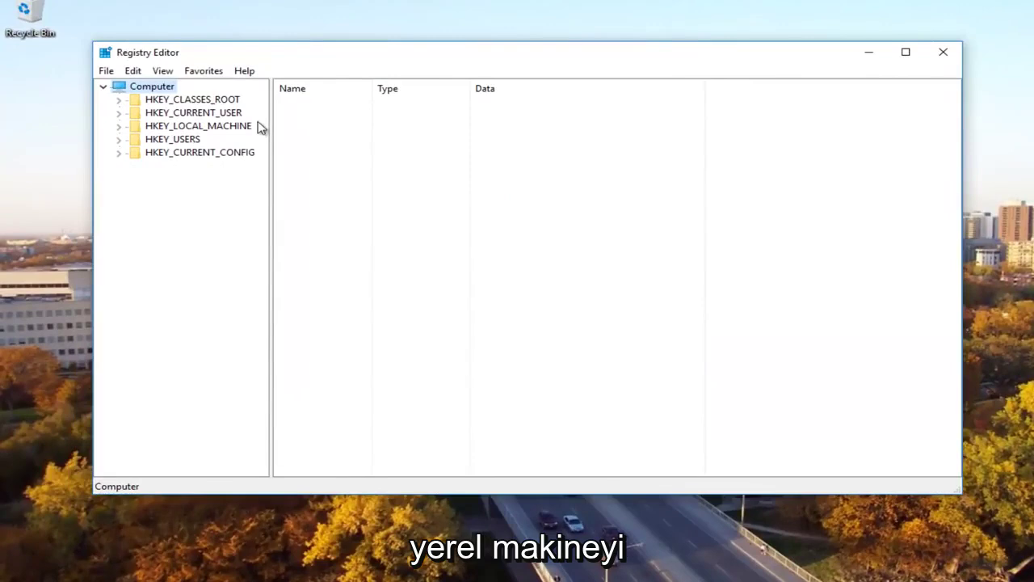
{"action": "left_click", "coordinate": [119, 127]}
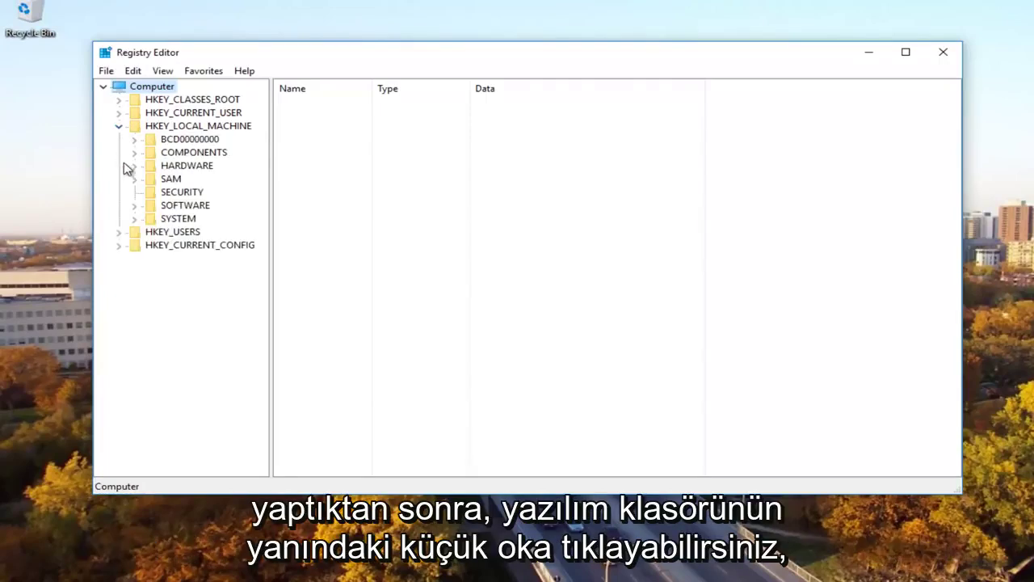
{"action": "left_click", "coordinate": [134, 207]}
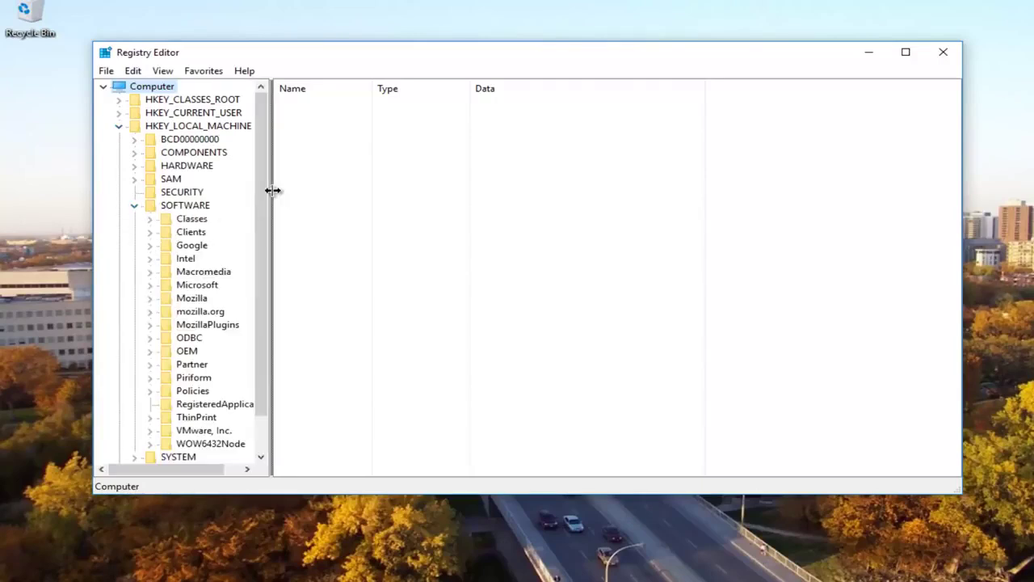
{"action": "left_click_drag", "start_coordinate": [275, 191], "coordinate": [317, 204]}
{"action": "left_click", "coordinate": [194, 284]}
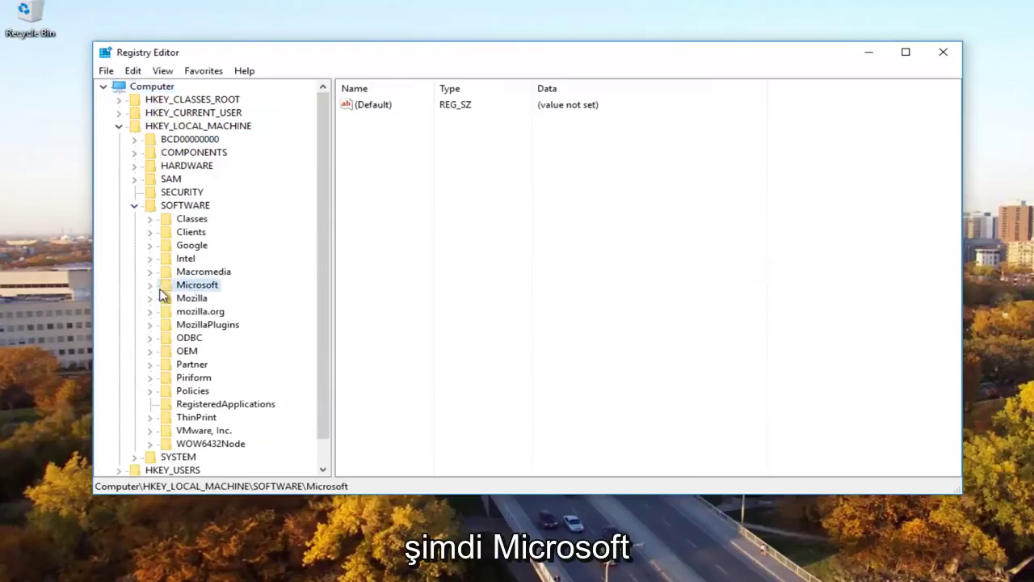
{"action": "left_click", "coordinate": [150, 285]}
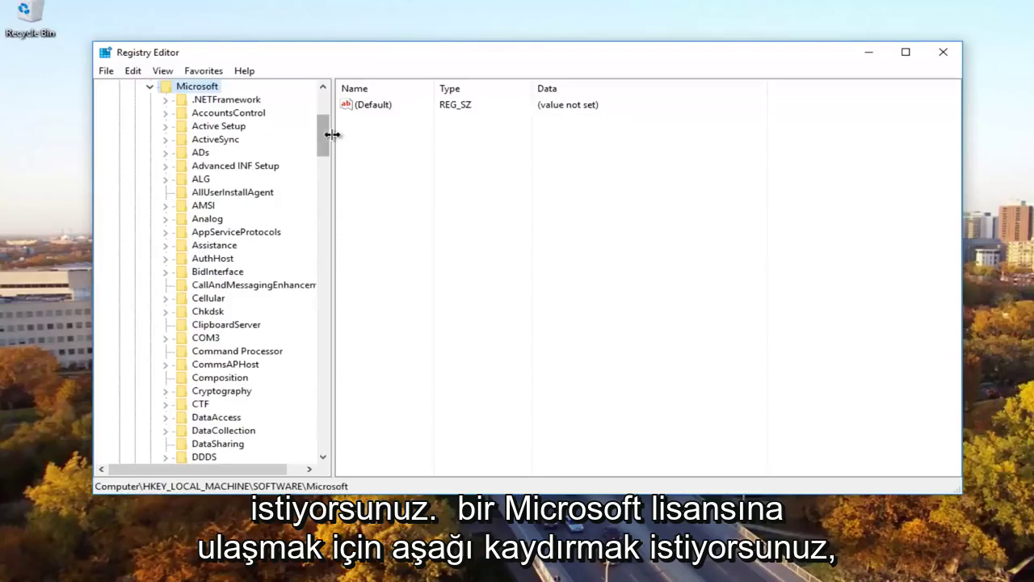
{"action": "left_click_drag", "start_coordinate": [321, 135], "coordinate": [318, 247]}
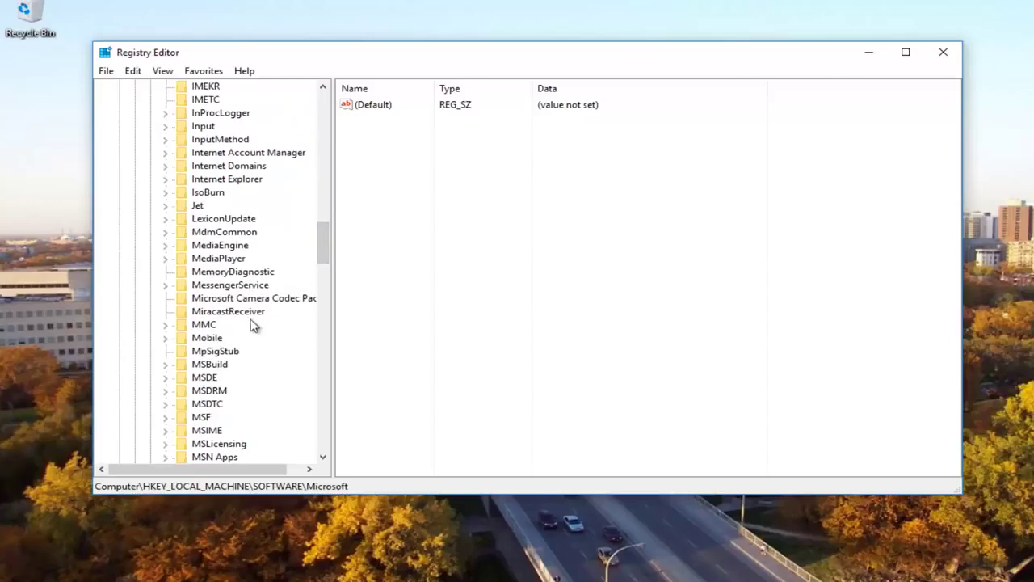
{"action": "scroll", "coordinate": [251, 315], "scroll_direction": "down", "scroll_amount": 3}
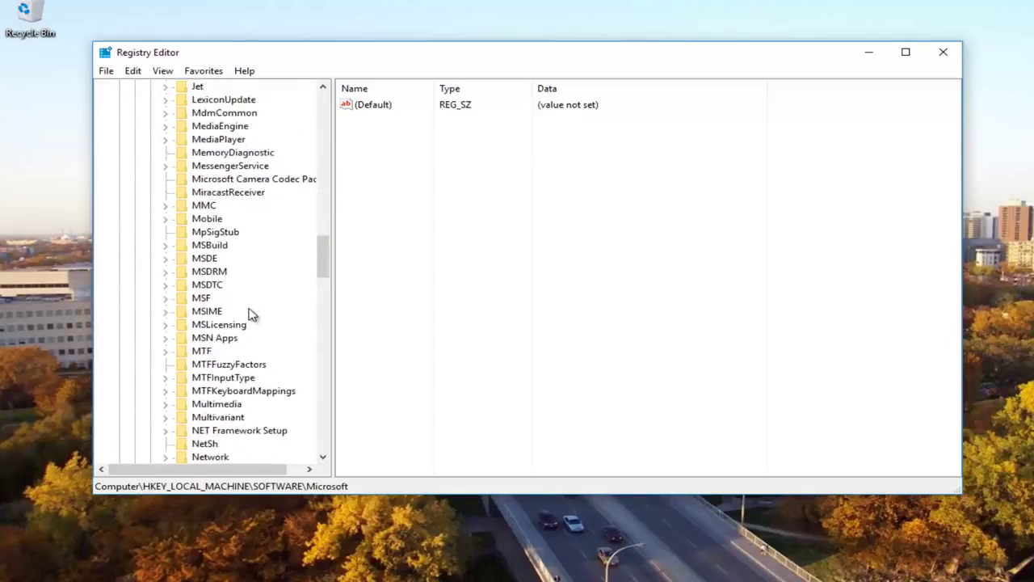
{"action": "left_click", "coordinate": [202, 324]}
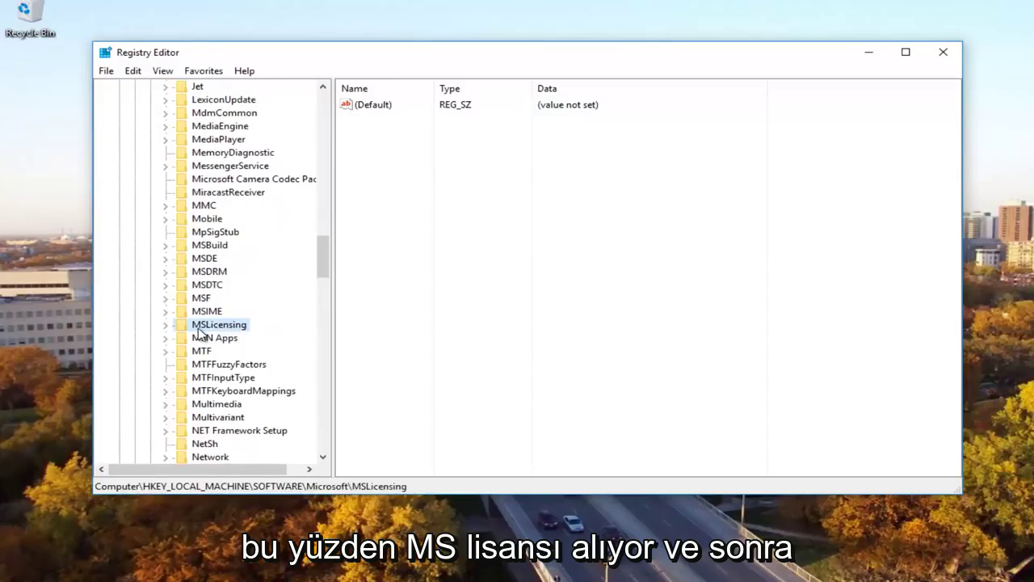
- Expand MSLicensing and inspect the HardwareID and Store subkeys, settling on HardwareID
{"action": "left_click", "coordinate": [165, 327]}
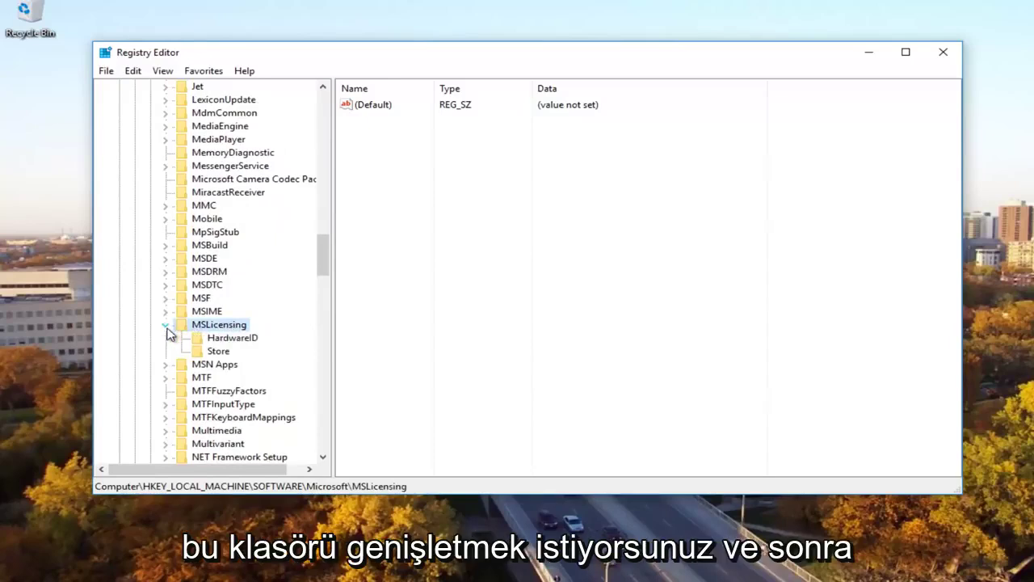
{"action": "left_click", "coordinate": [217, 339]}
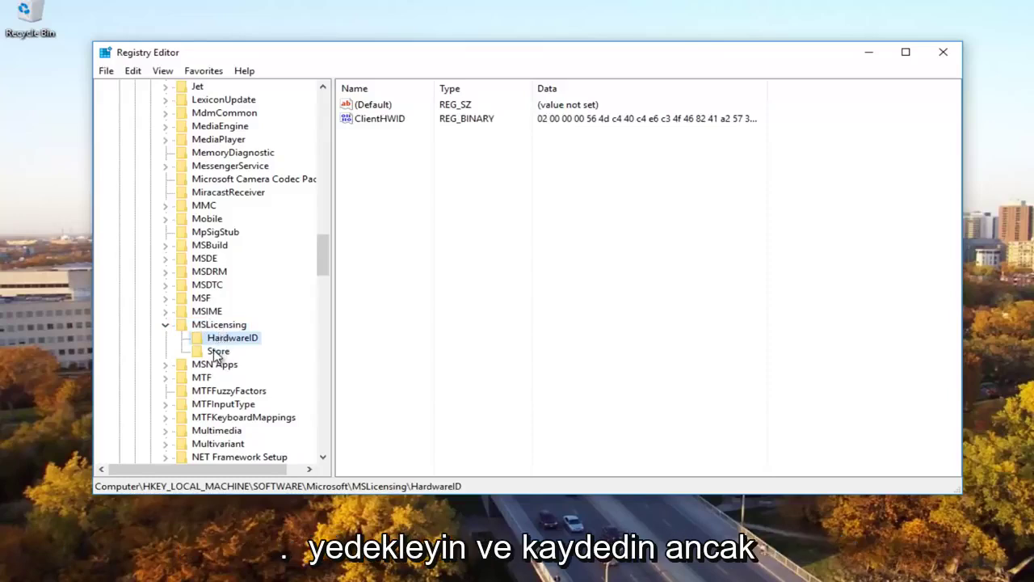
{"action": "left_click", "coordinate": [216, 352]}
{"action": "left_click", "coordinate": [215, 328]}
{"action": "left_click", "coordinate": [215, 337]}
{"action": "left_click", "coordinate": [217, 350]}
{"action": "left_click", "coordinate": [217, 338]}
{"action": "left_click", "coordinate": [217, 350]}
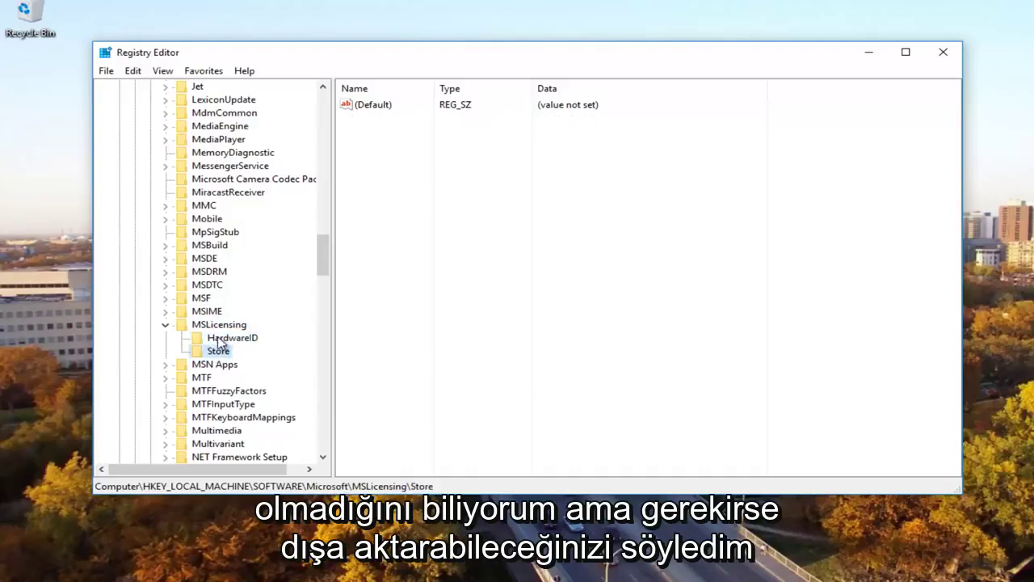
{"action": "left_click", "coordinate": [218, 339]}
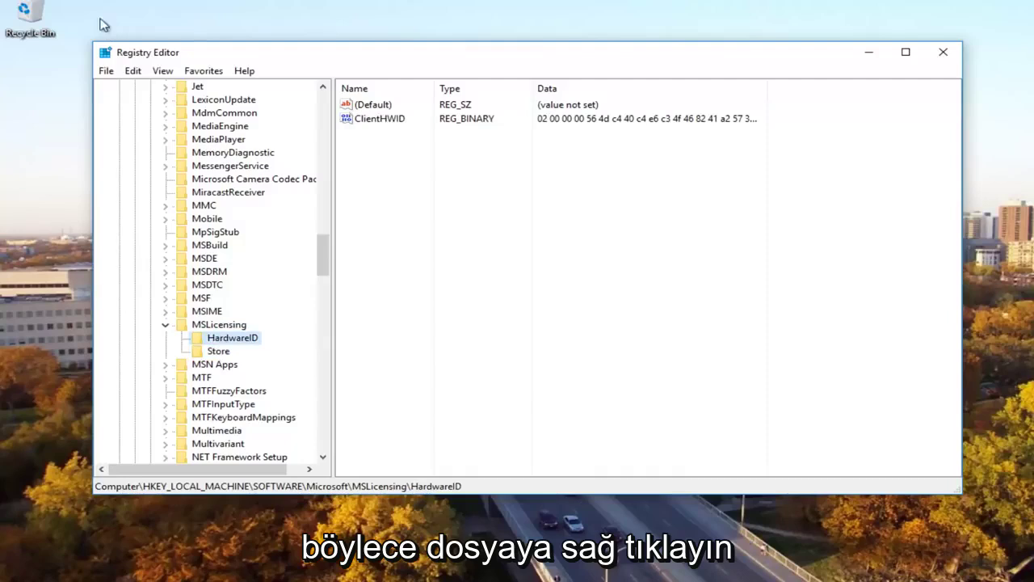
{"action": "right_click", "coordinate": [218, 340]}
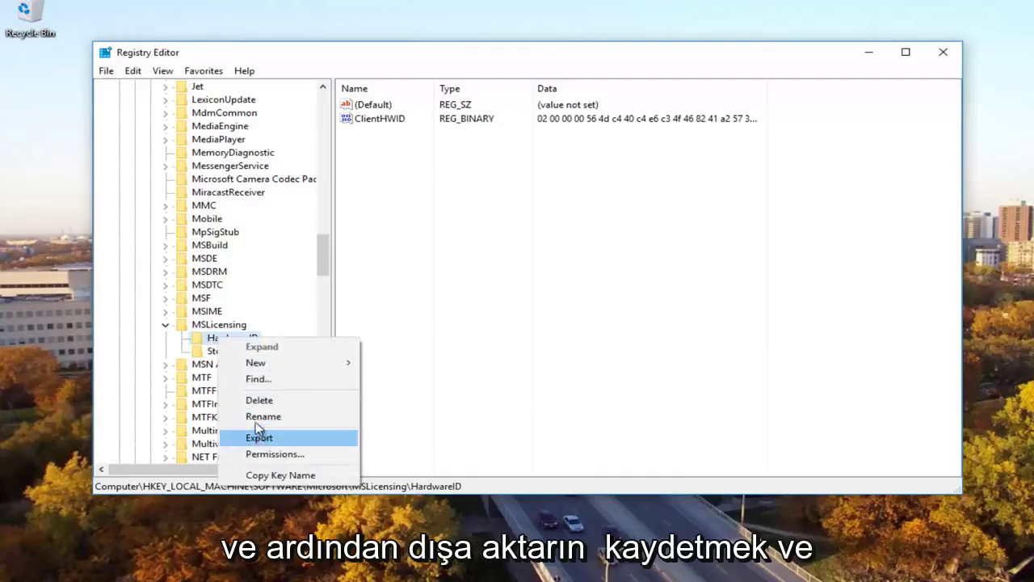
{"action": "left_click", "coordinate": [199, 342]}
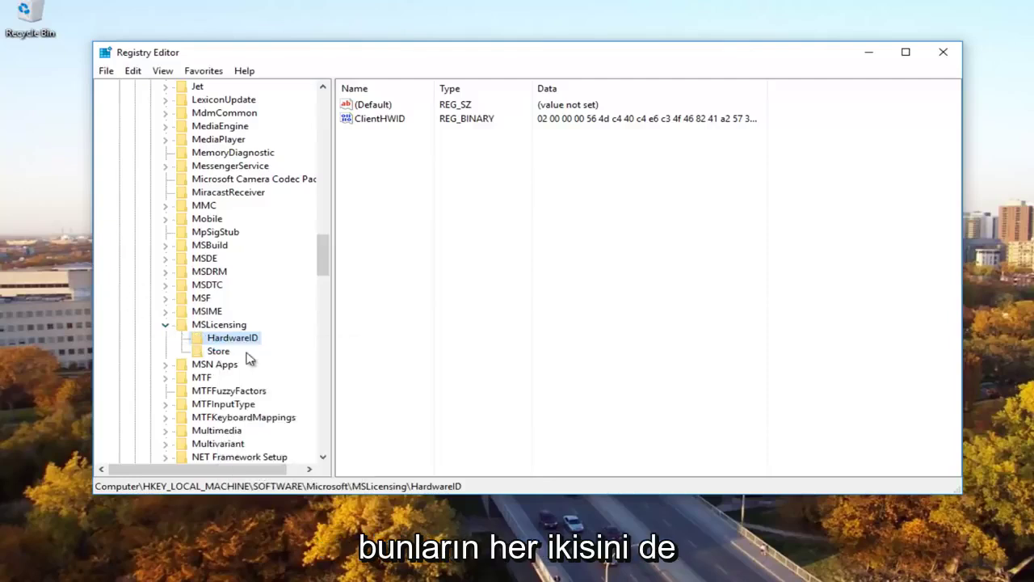
- Delete the HardwareID and Store keys, confirming each, then close Registry Editor
{"action": "key", "text": "Delete"}
{"action": "left_click", "coordinate": [675, 305]}
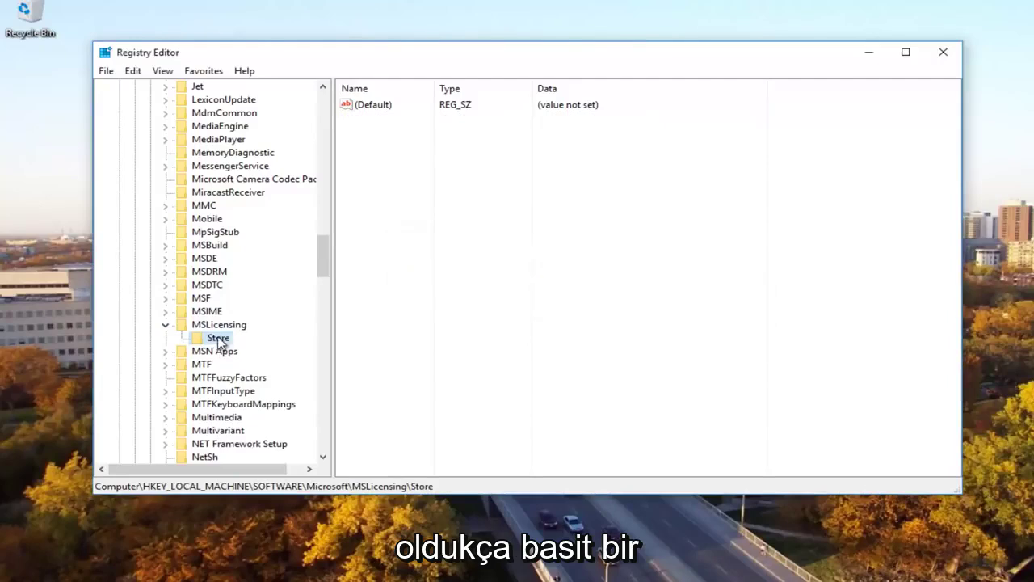
{"action": "key", "text": "Delete"}
{"action": "left_click", "coordinate": [671, 306]}
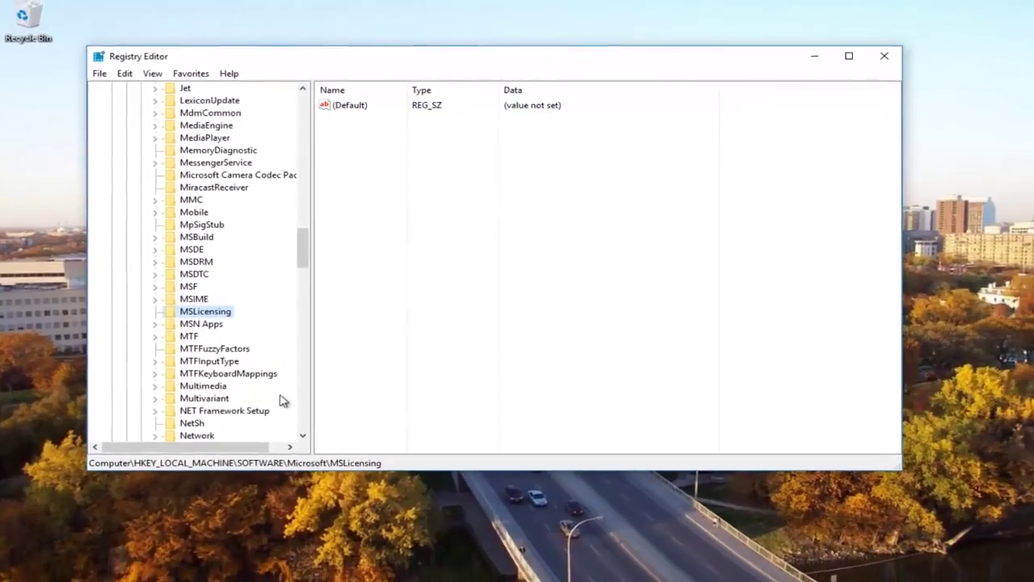
{"action": "left_click", "coordinate": [852, 58]}
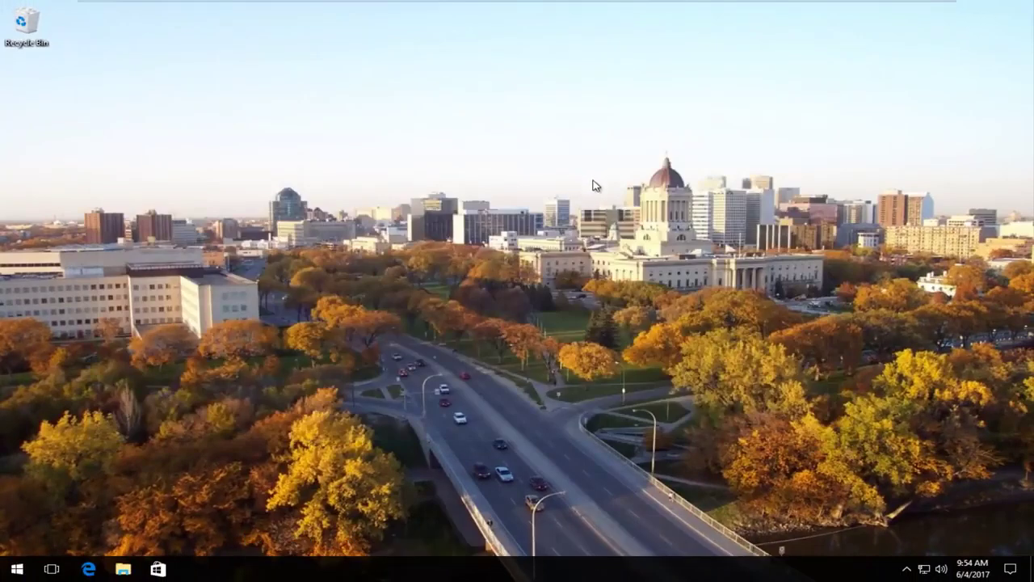
- Search Windows for 'network', launch Network and Sharing Center, and move its window up-left
{"action": "key", "text": "super+s"}
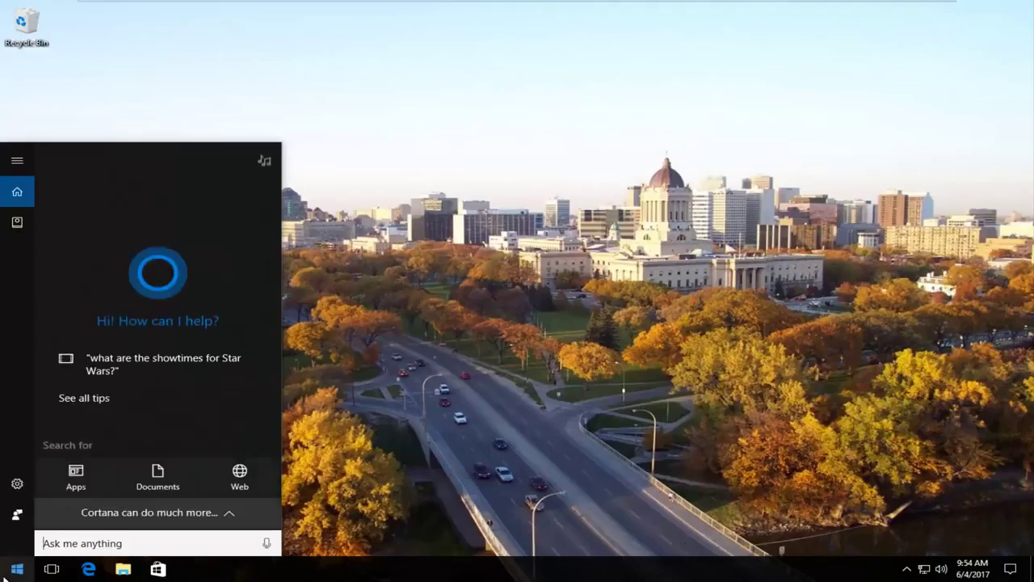
{"action": "type", "text": "nwe"}
{"action": "key", "text": "BackSpace"}
{"action": "key", "text": "BackSpace"}
{"action": "type", "text": "etwork"}
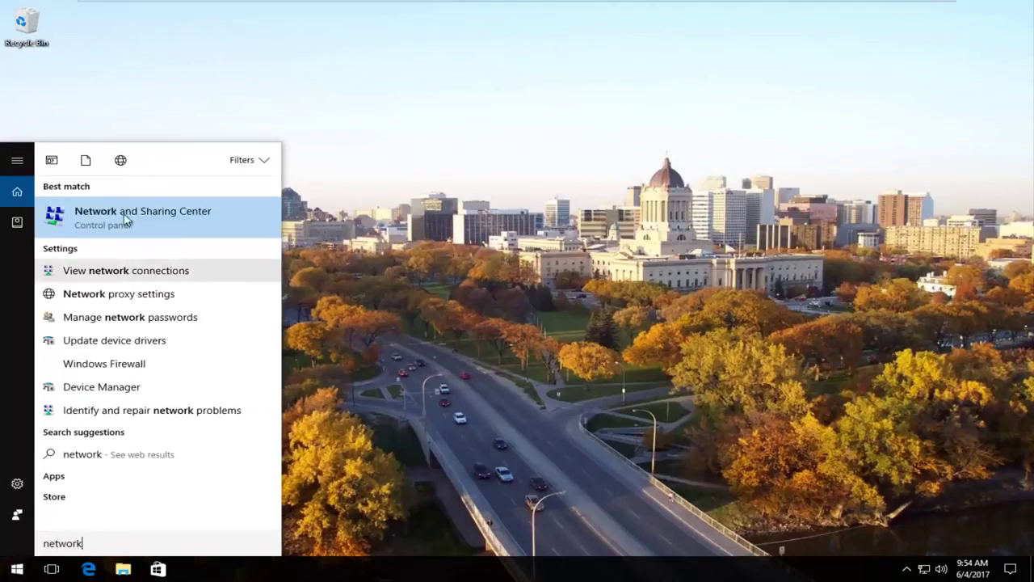
{"action": "left_click", "coordinate": [124, 217]}
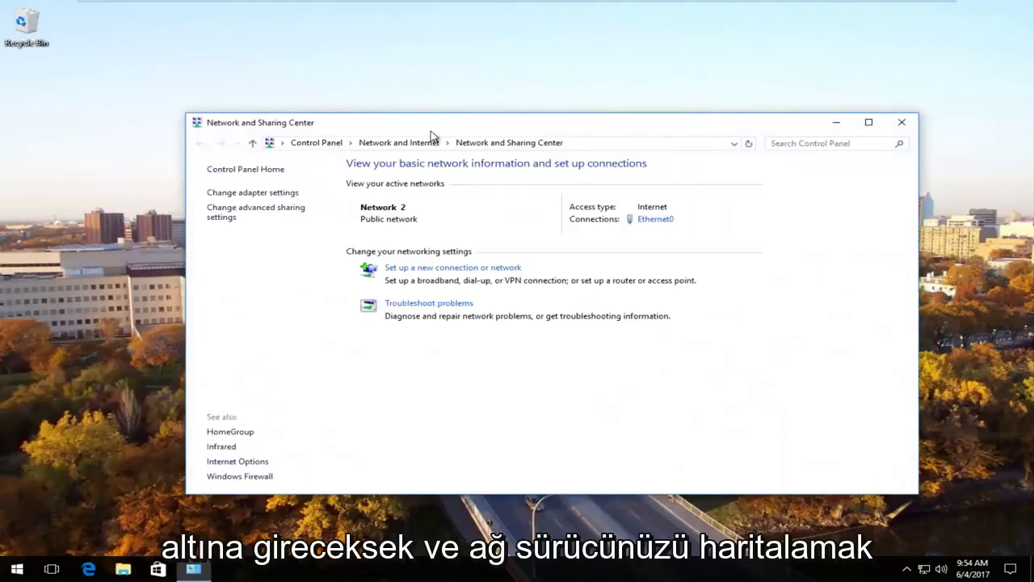
{"action": "left_click_drag", "start_coordinate": [440, 125], "coordinate": [429, 105]}
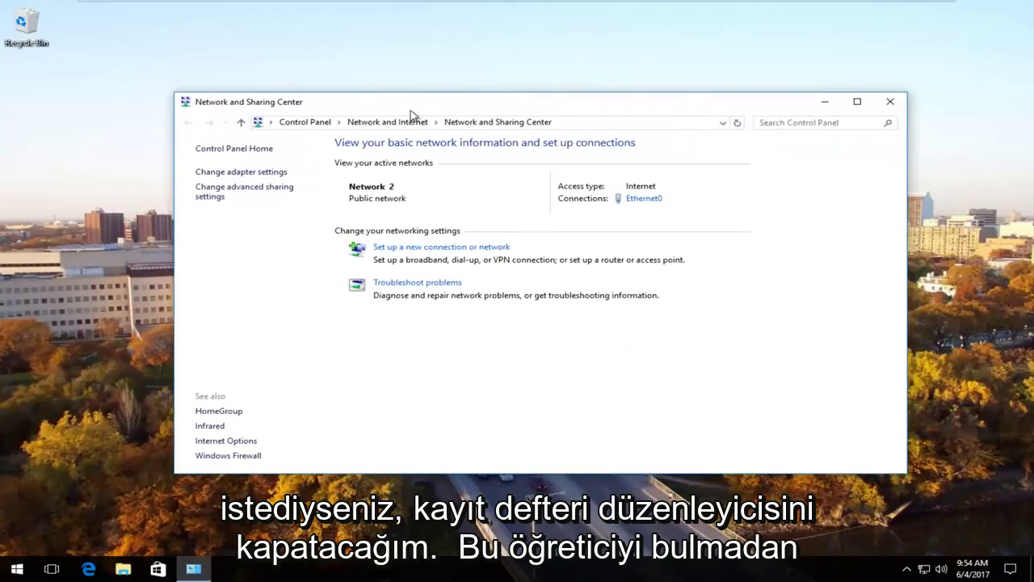